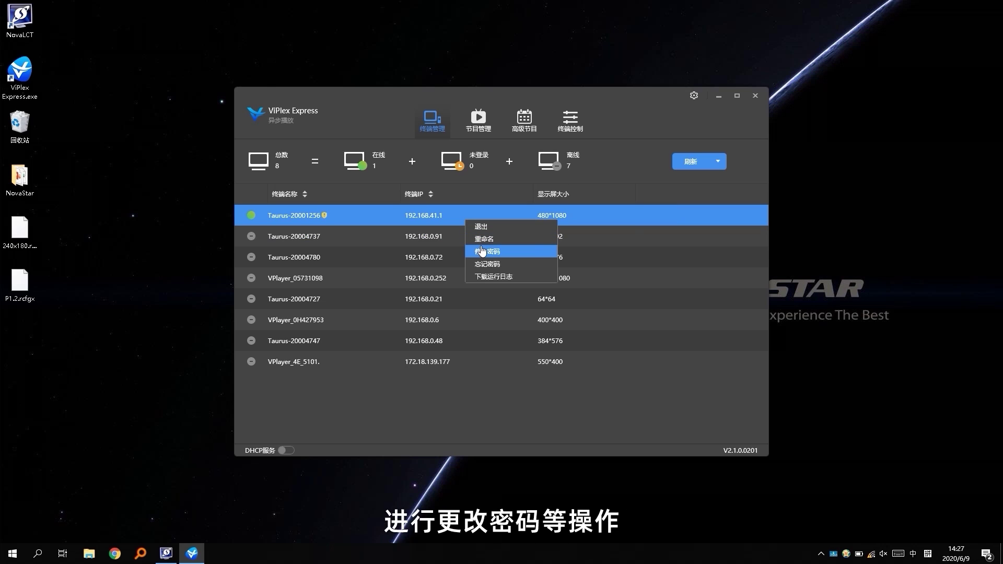
Create a new program with the default name, taking its 480×1080 resolution from terminal Taurus-20001256
click(477, 121)
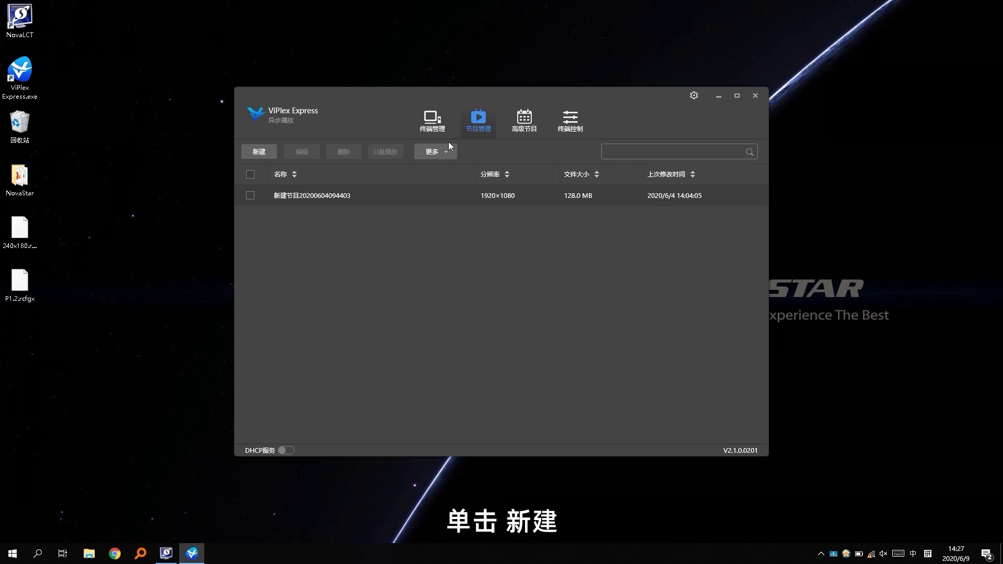
click(259, 151)
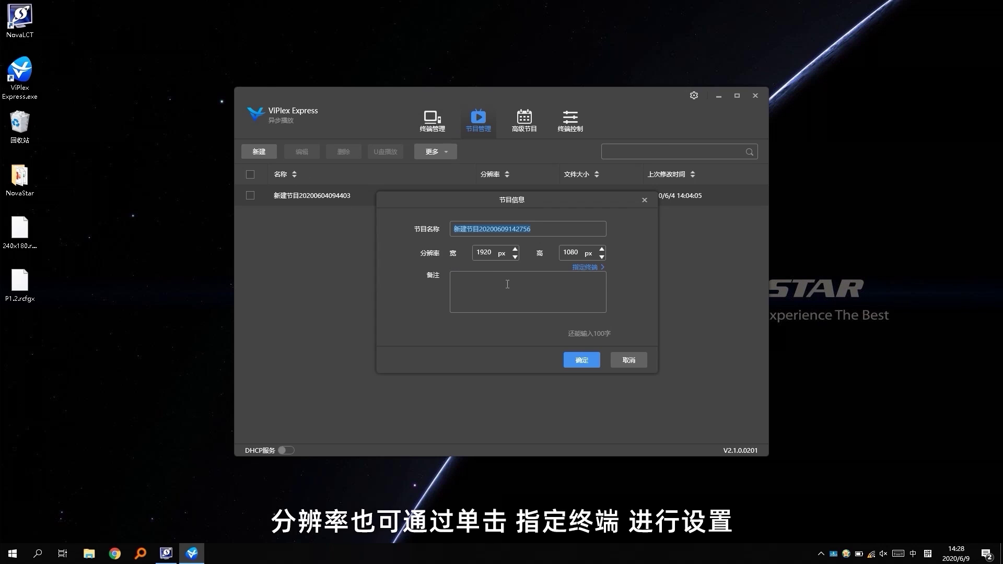
click(581, 267)
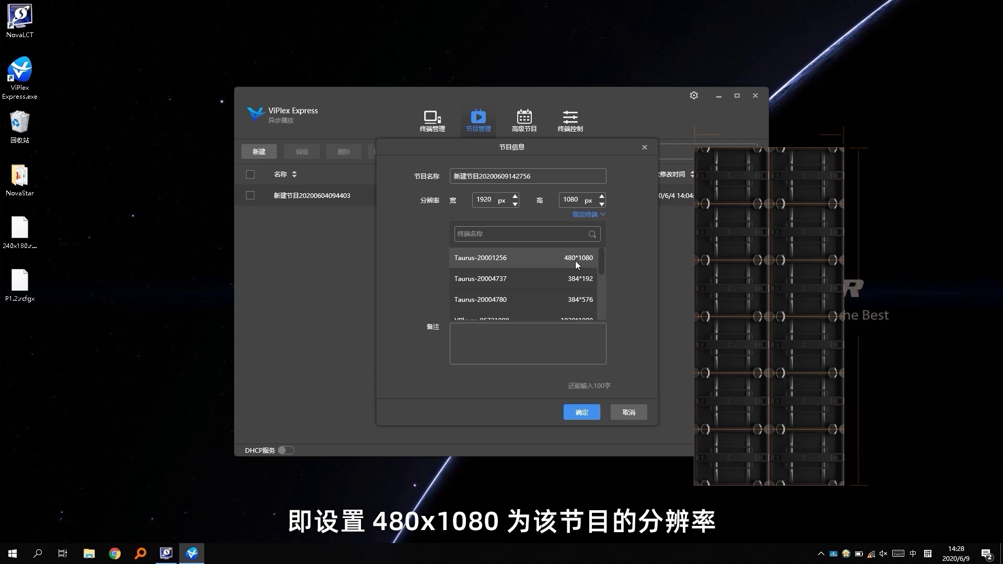
click(576, 261)
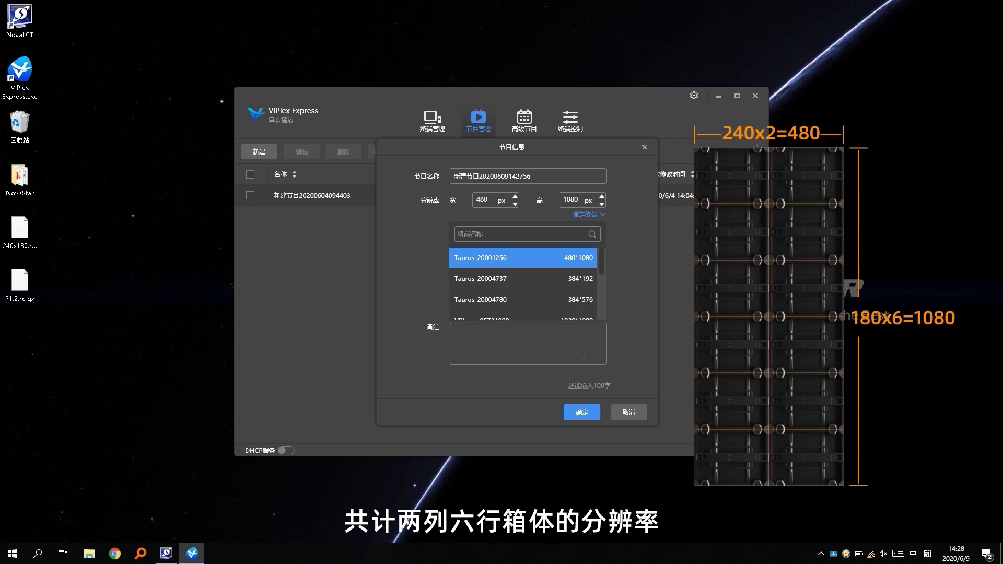
click(584, 411)
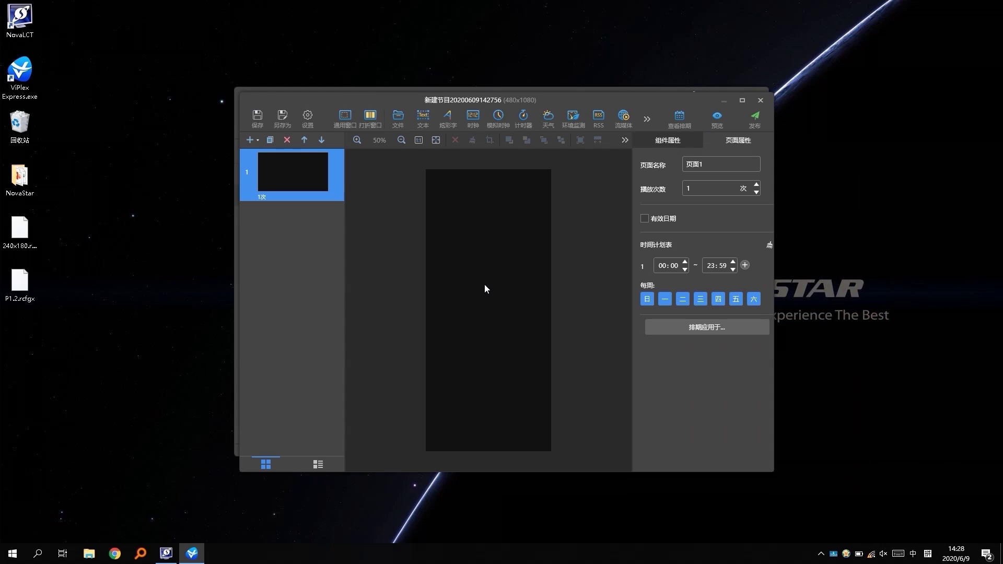
Add a second page to the program and select it in the page list
click(249, 140)
click(299, 185)
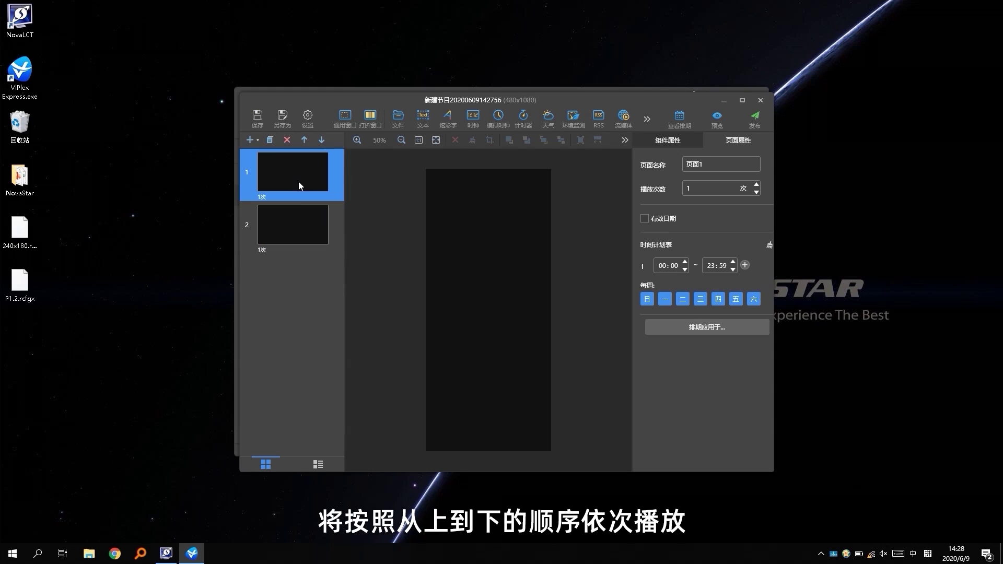
click(300, 230)
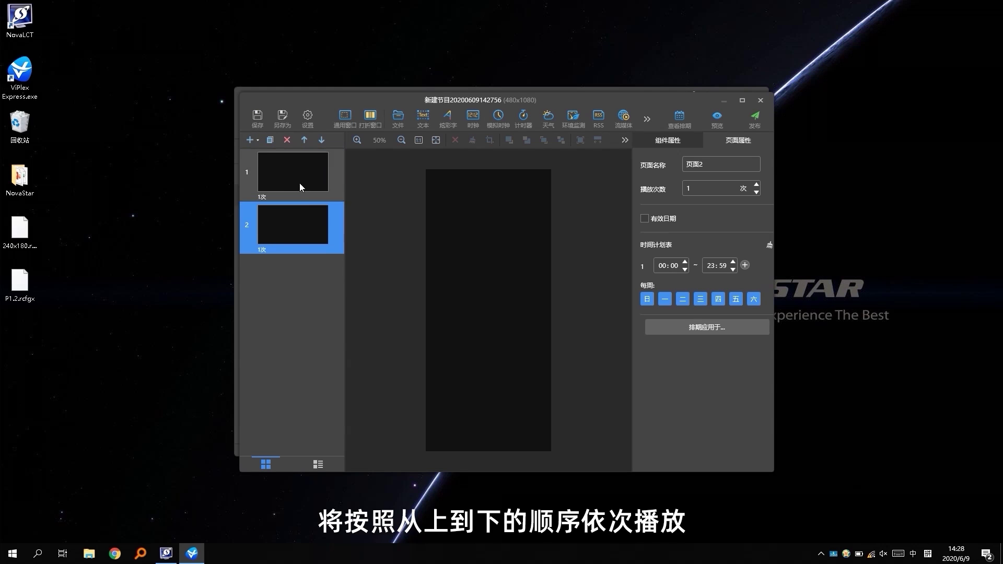
Enable the valid date range (有效日期) on both page 1 and page 2
click(299, 183)
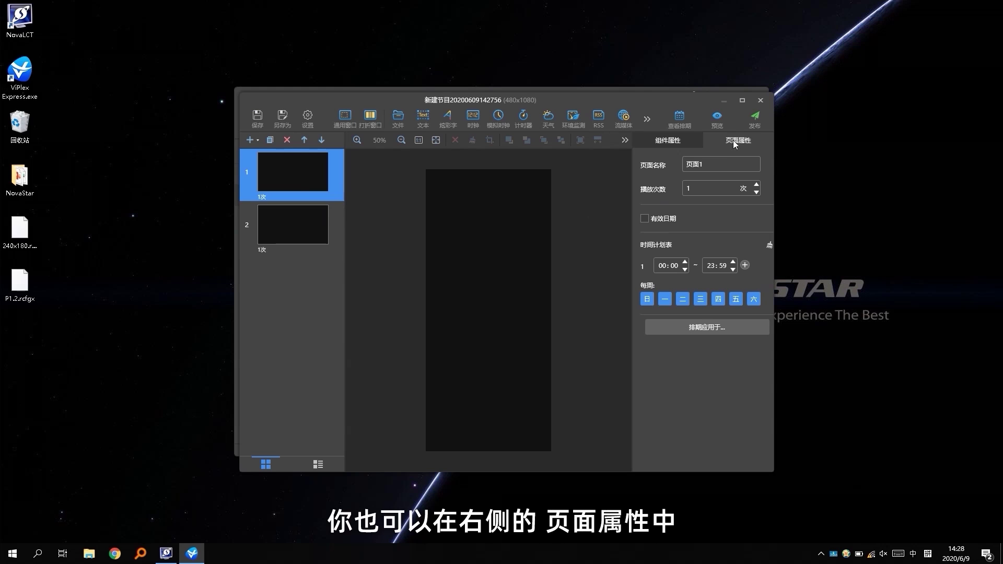
click(659, 219)
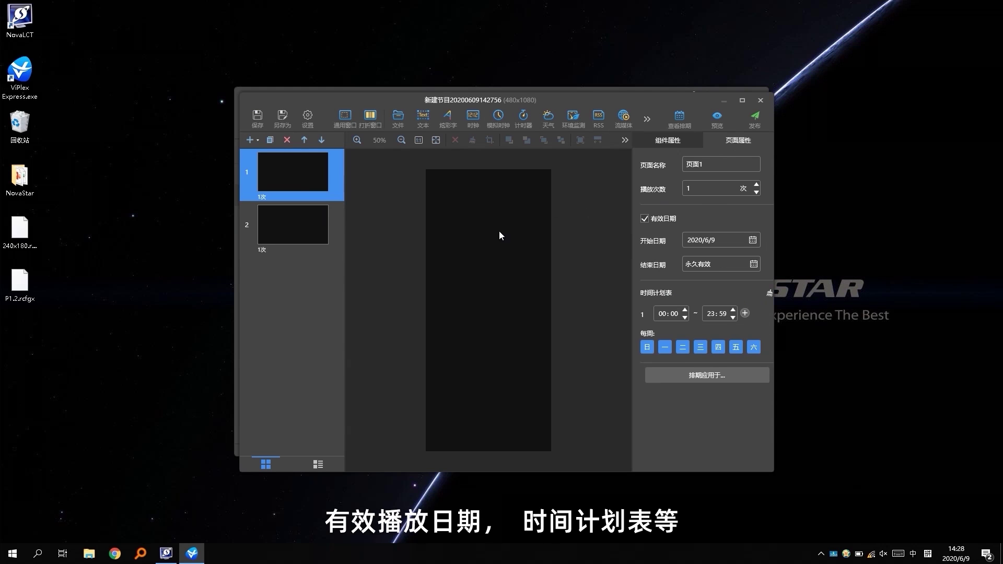
click(309, 228)
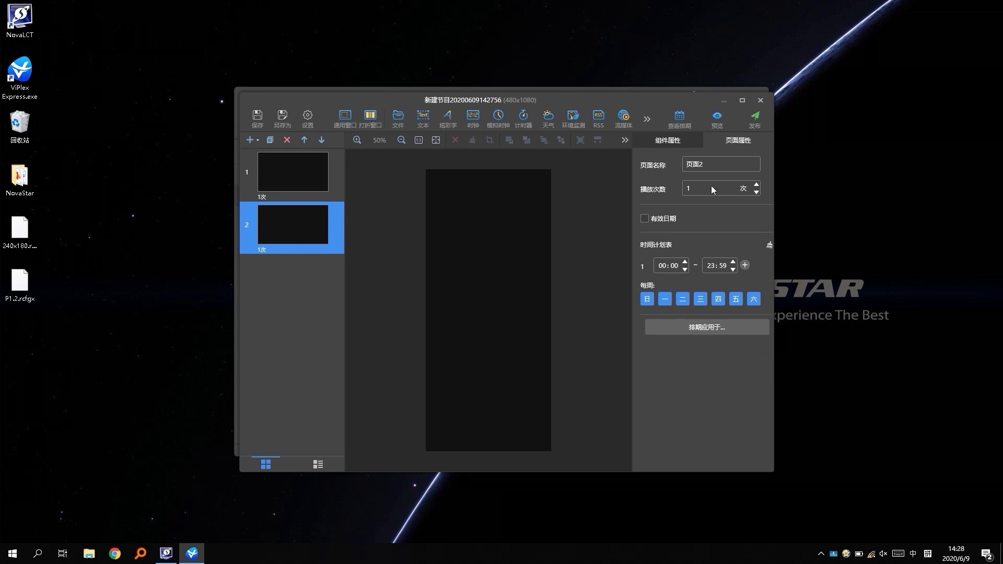
click(646, 220)
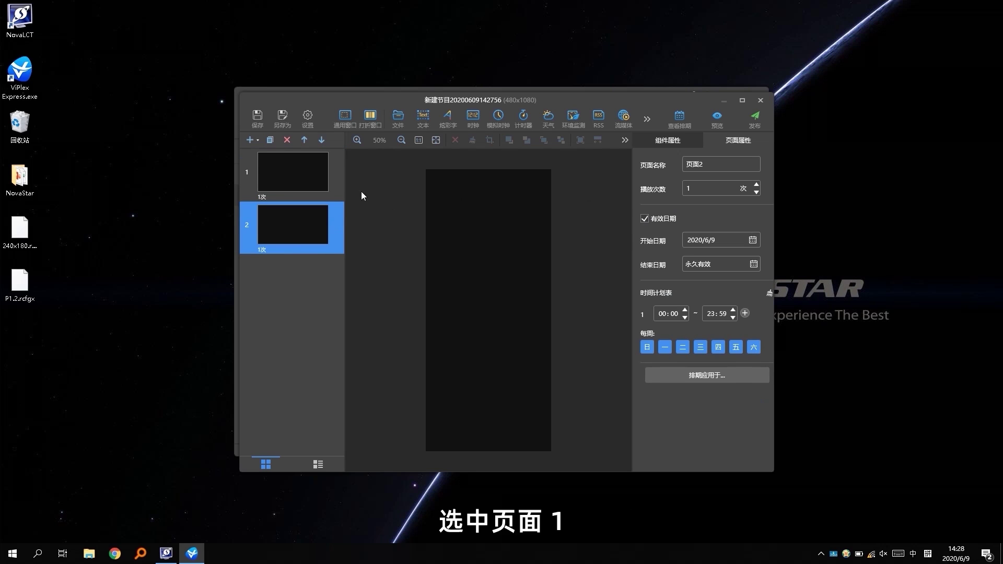
Add the picture 2.jpg to page 1 as a file component
click(314, 175)
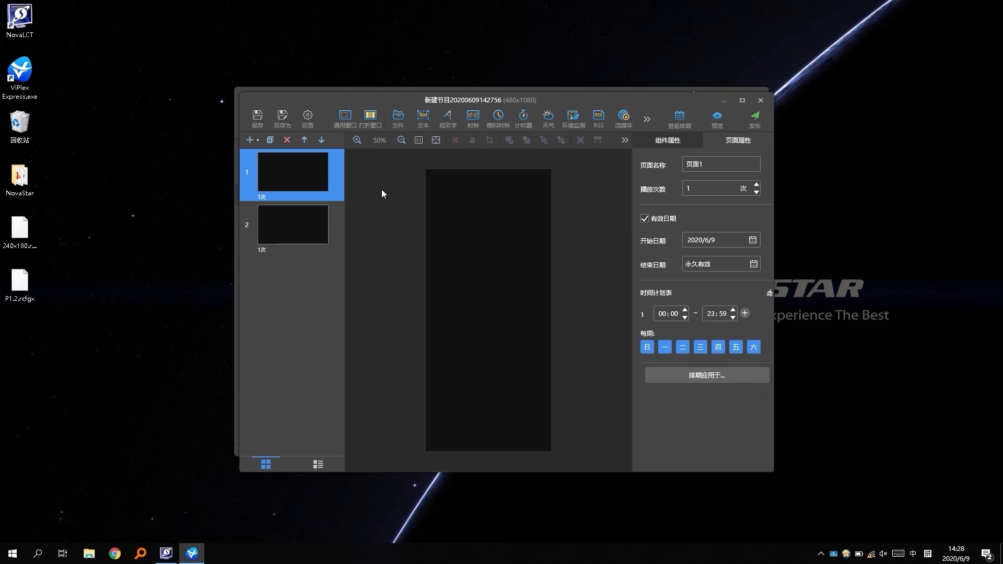
click(399, 120)
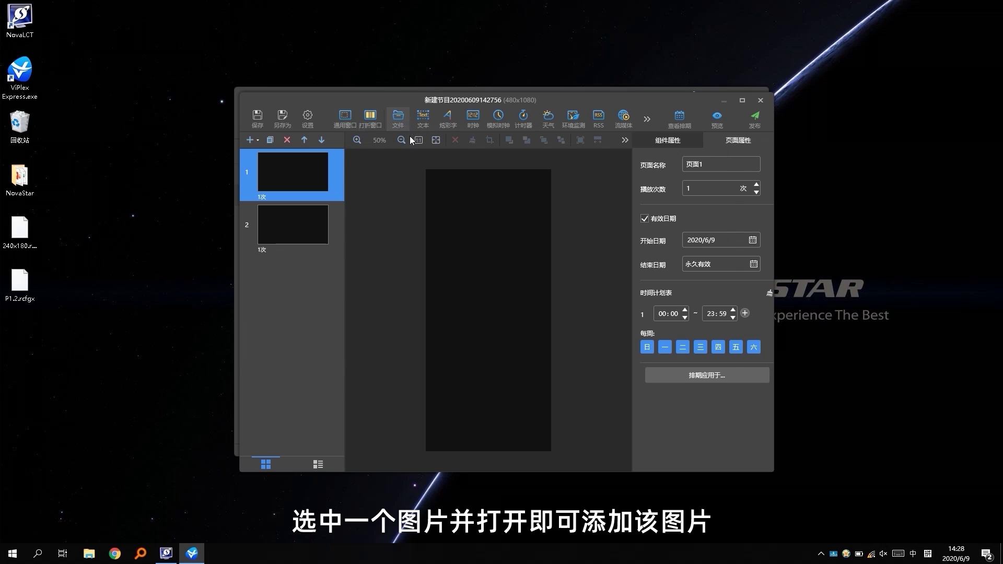
click(356, 177)
click(647, 351)
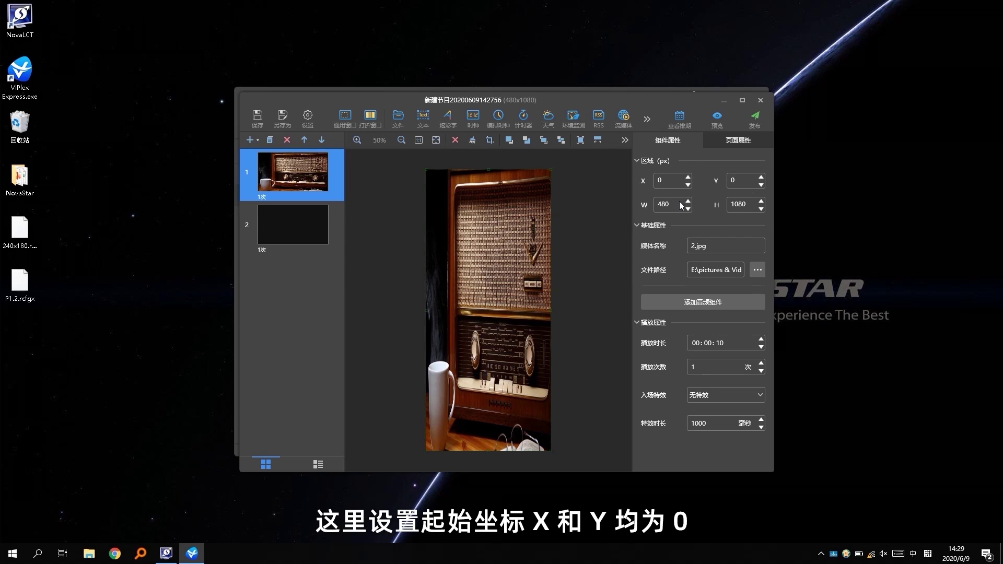
Set the height of the picture on page 1 to 540 px
double_click(747, 207)
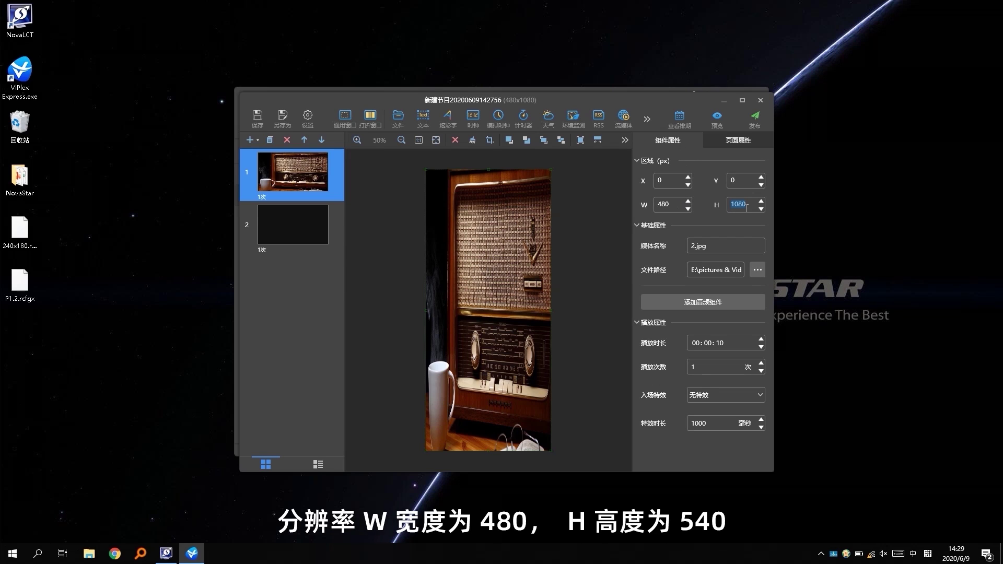
text(540)
key(Return)
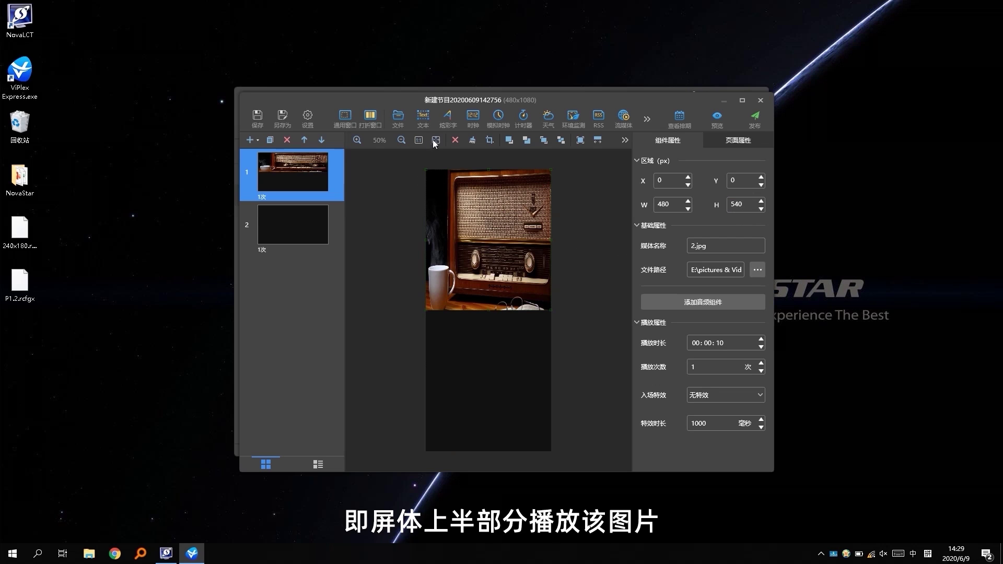
Add a digital clock (时钟) component to page 1 and position it at X 0, Y 540
click(473, 123)
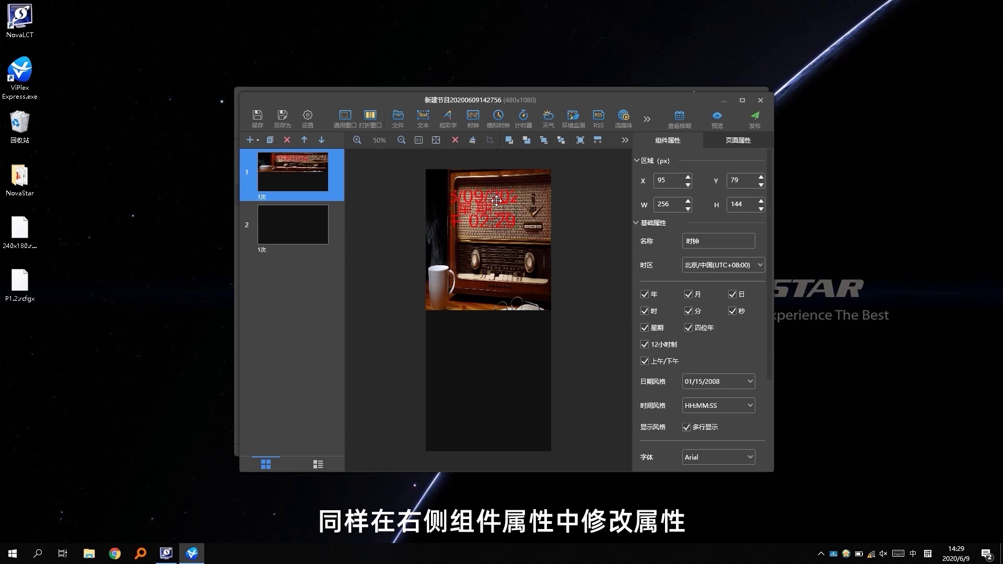
double_click(668, 182)
text(0)
double_click(738, 180)
text(540)
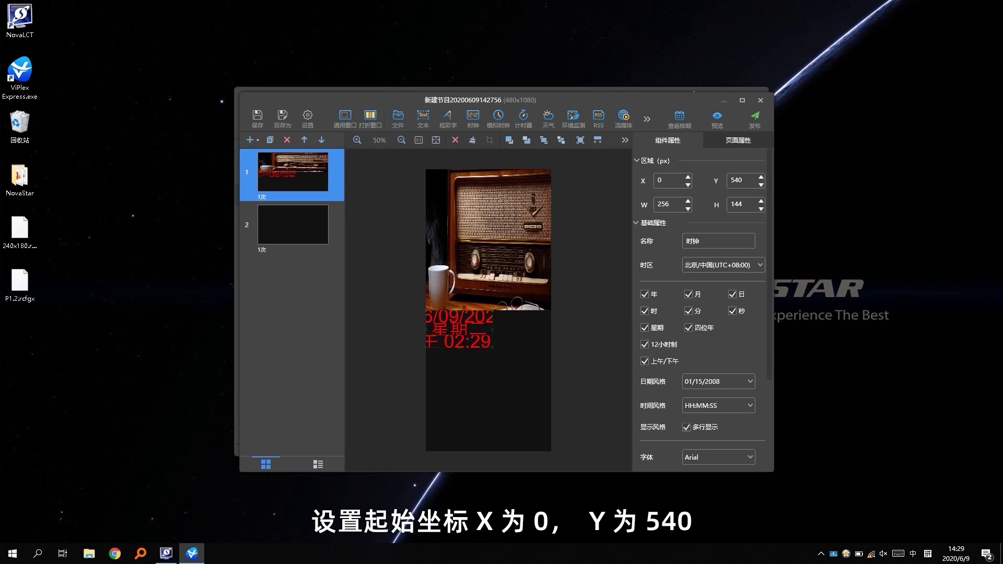
Set the clock component's width to 480 px and its height to 540 px
double_click(672, 207)
text(480)
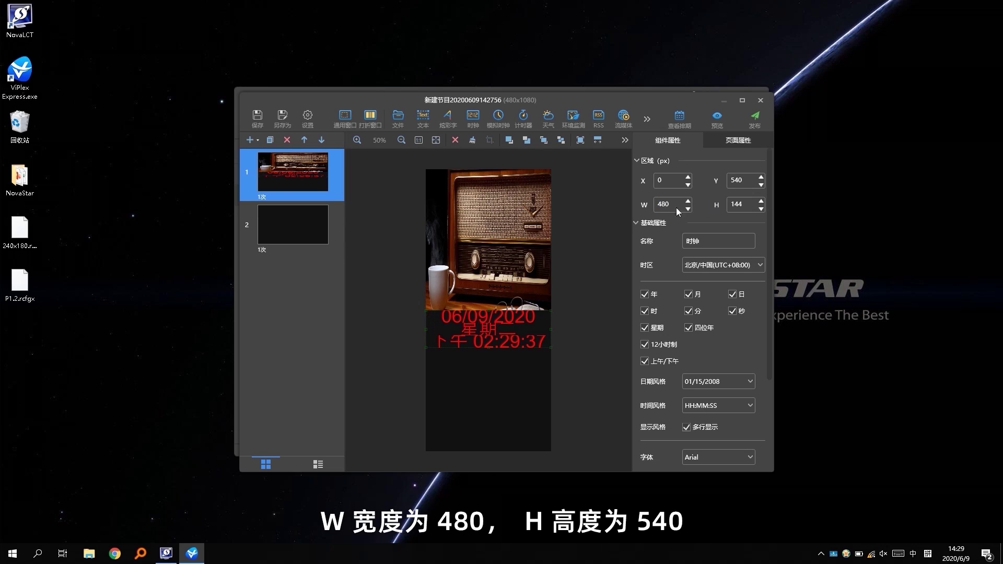
double_click(743, 207)
text(540)
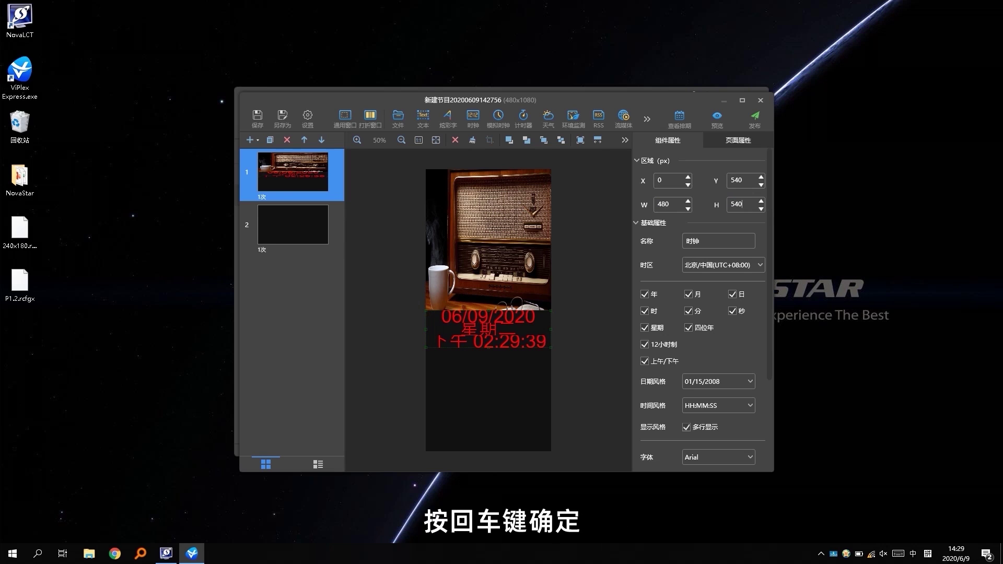
key(Return)
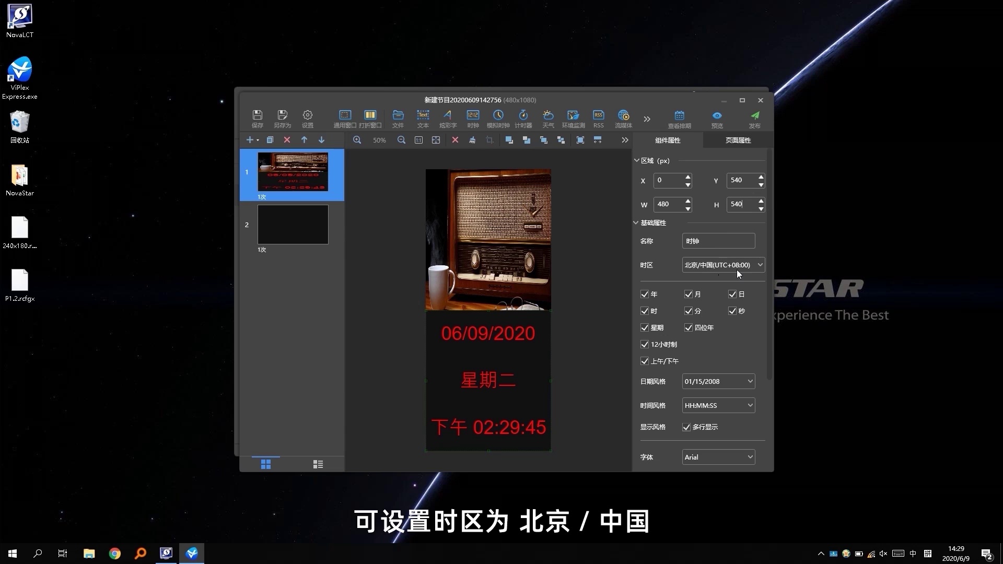
Set the clock's time zone to 北京/中国 (UTC+08:00) and review its remaining display and font options
click(756, 264)
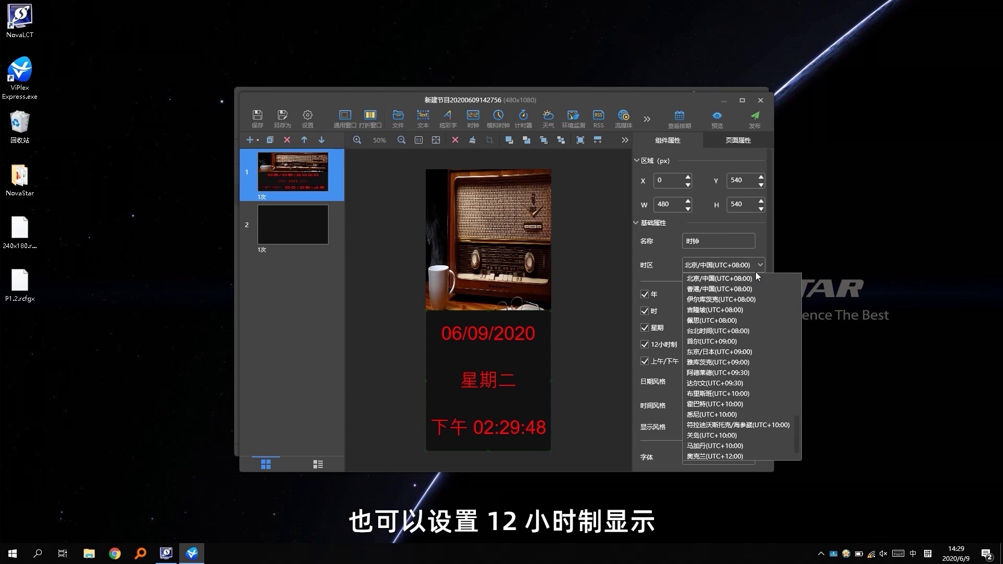
click(758, 282)
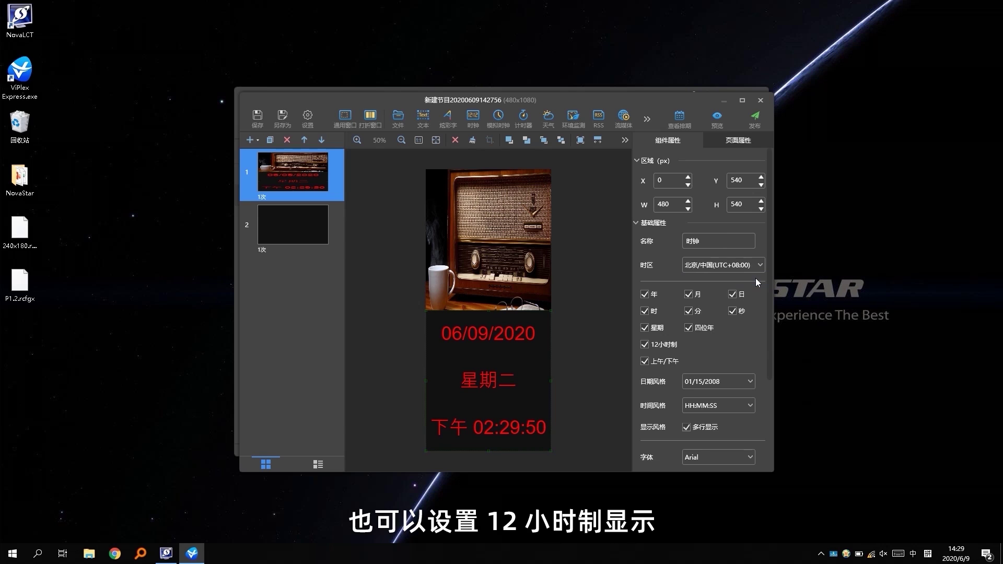
drag(768, 362, 771, 460)
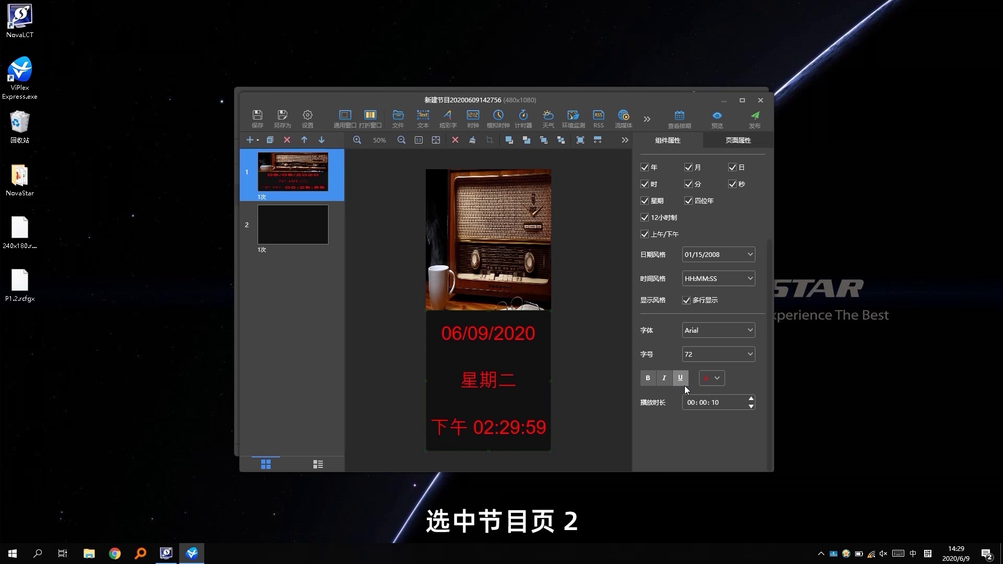
click(285, 219)
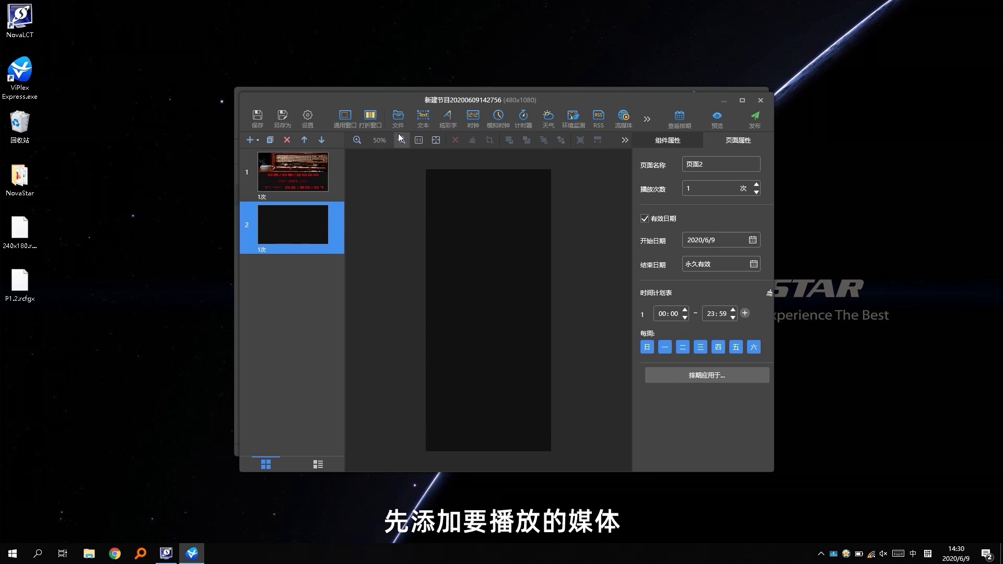
click(369, 116)
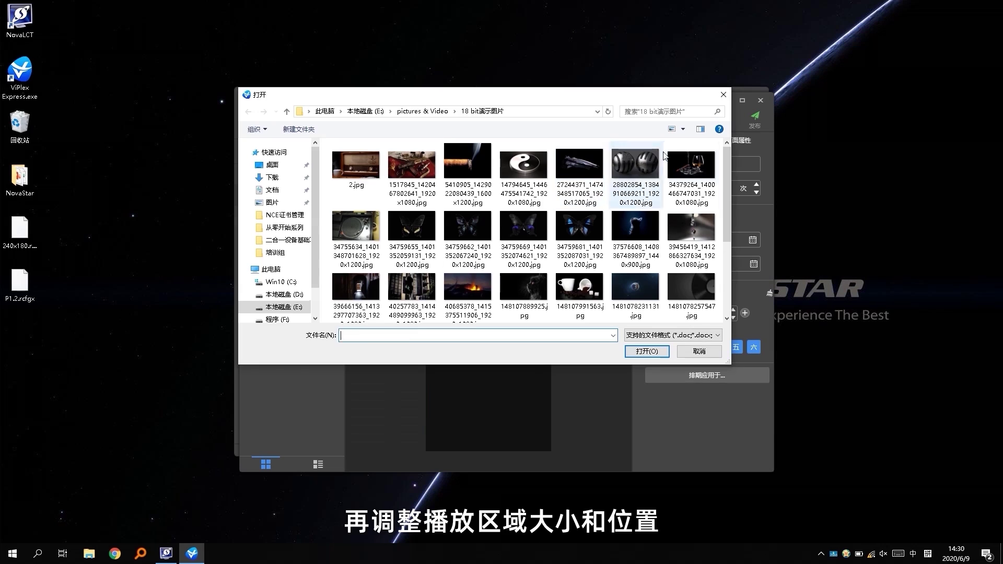
click(522, 194)
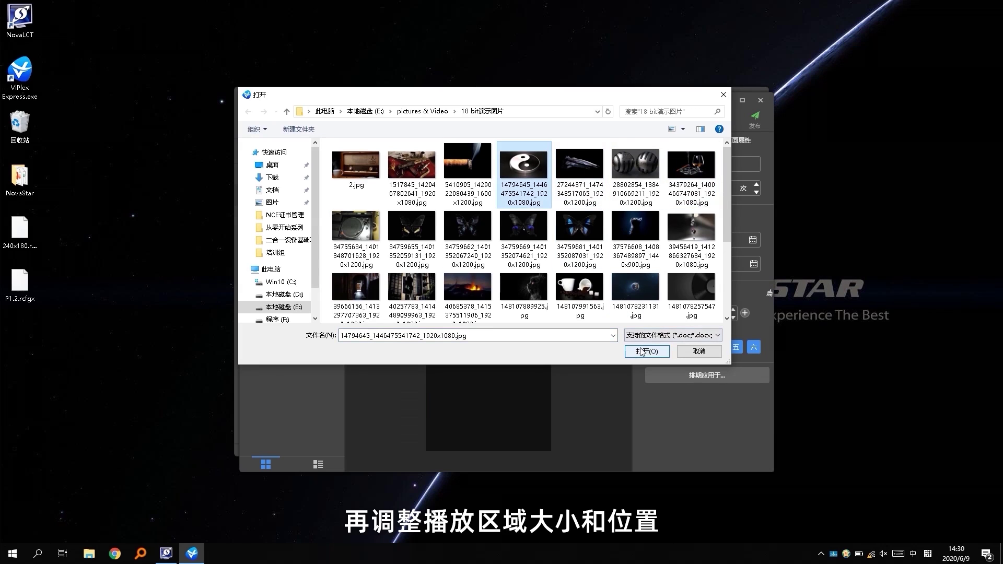
click(639, 351)
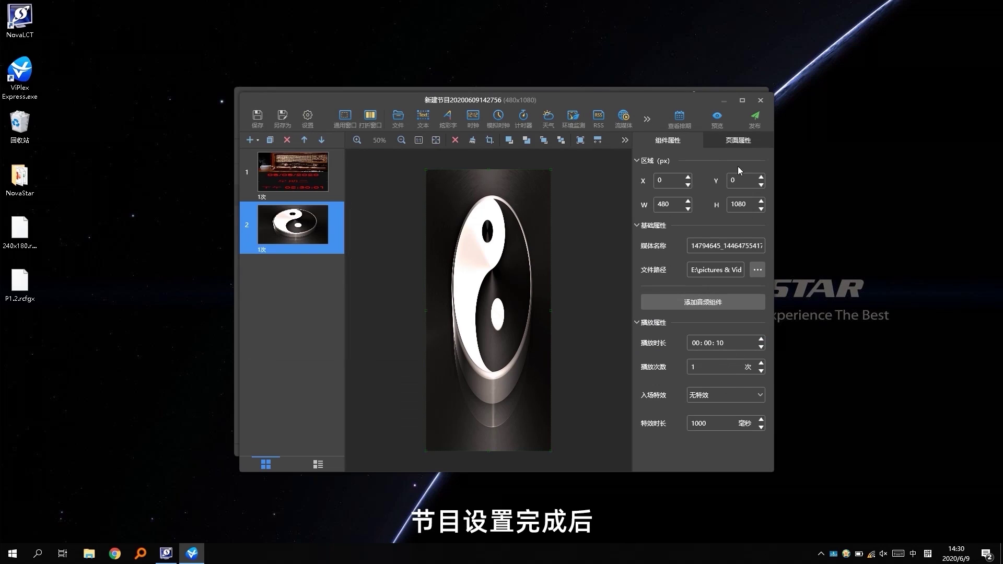
Publish the program to terminal Taurus-20001256, finish publishing and close the program editor
click(754, 121)
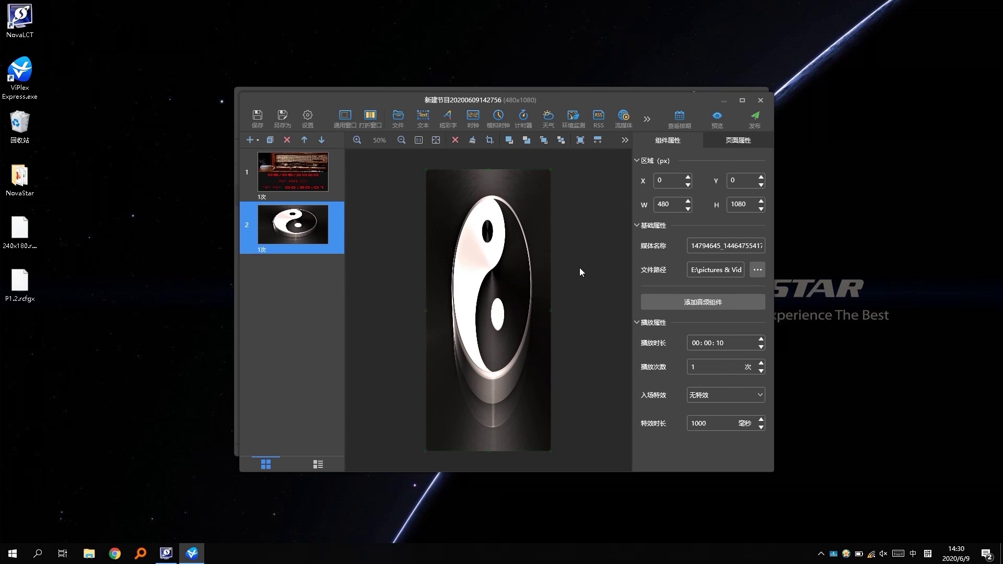
click(418, 222)
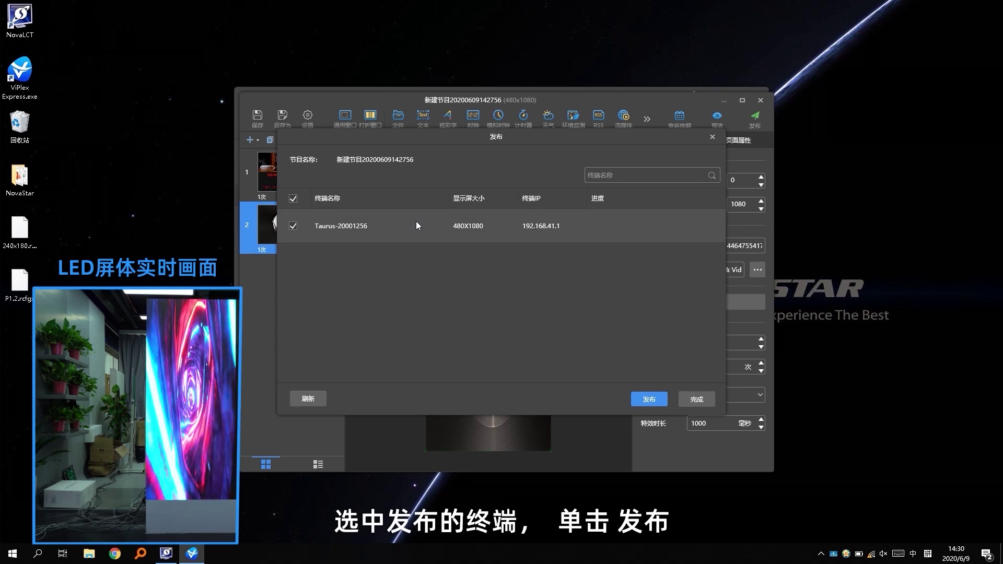
click(648, 399)
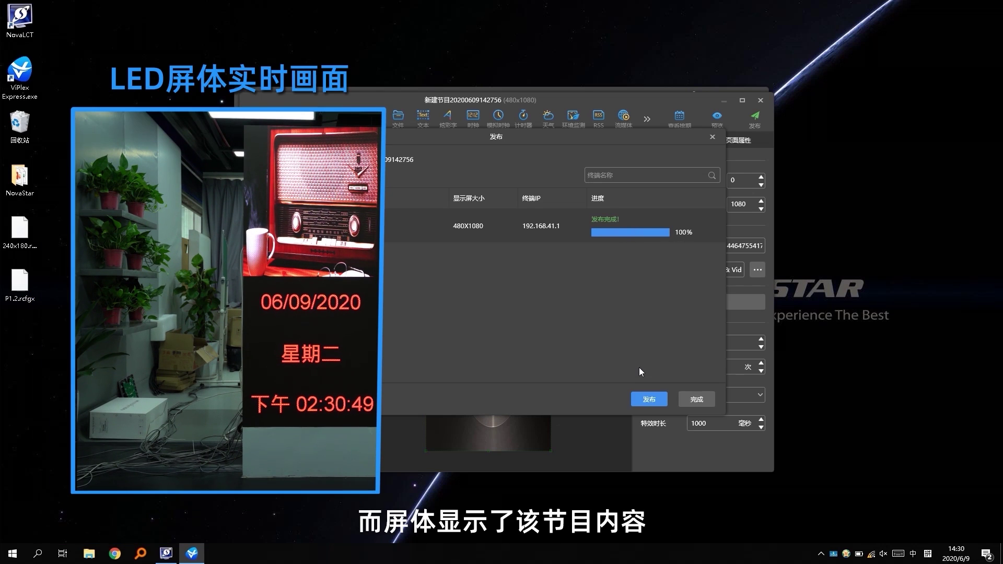
click(696, 404)
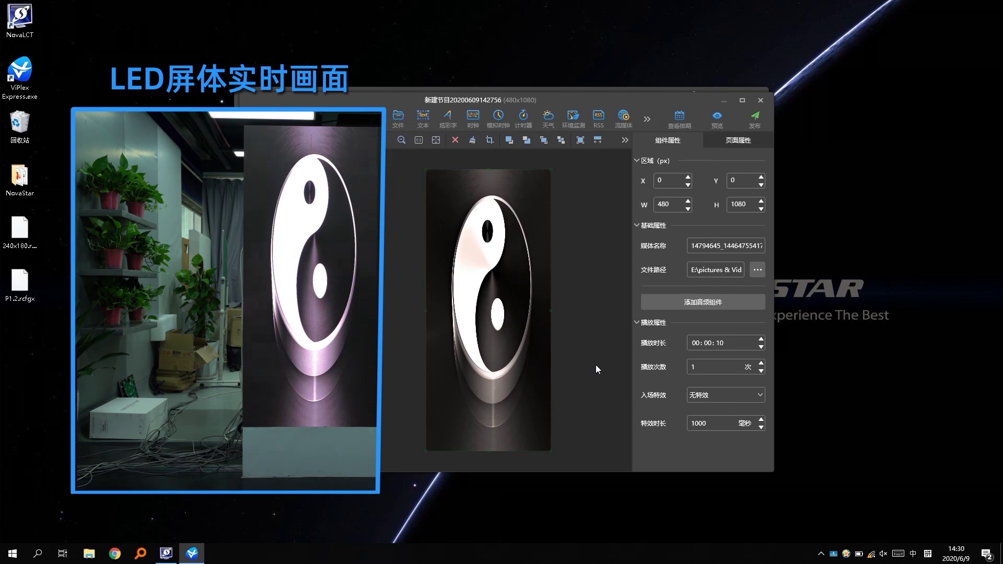
click(760, 100)
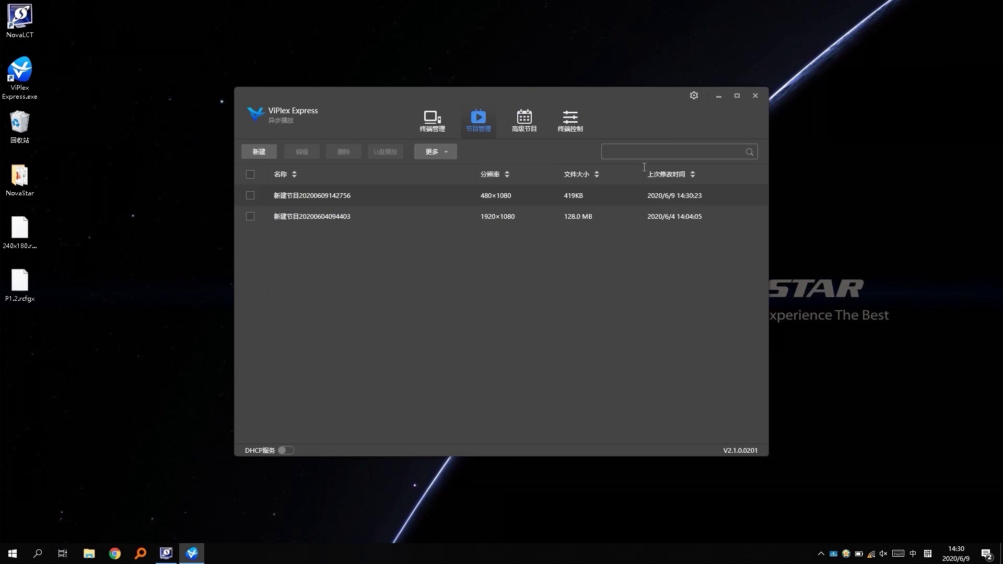
View the advanced program (高级节目) page and the screen control functions under terminal control (终端控制)
click(530, 109)
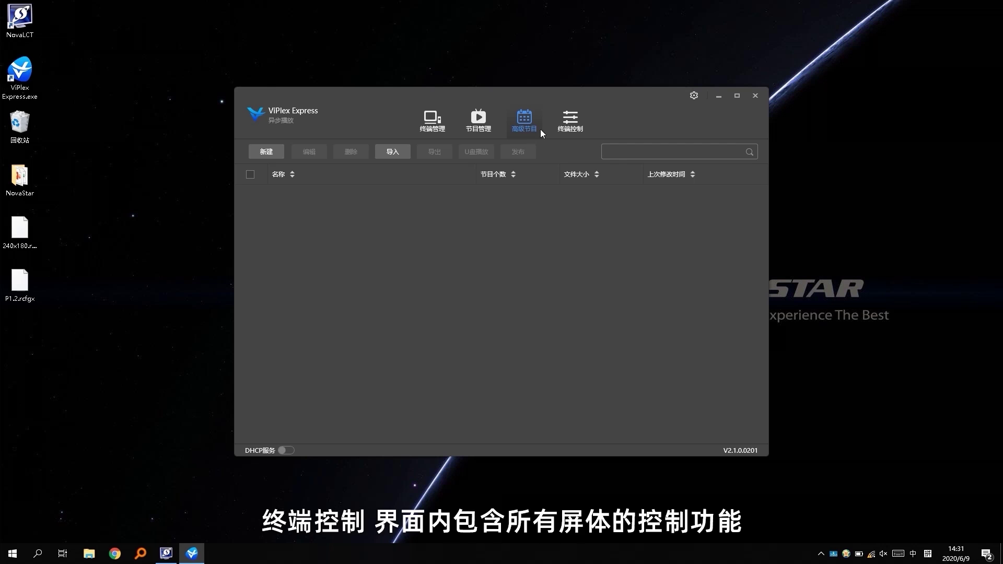
click(563, 124)
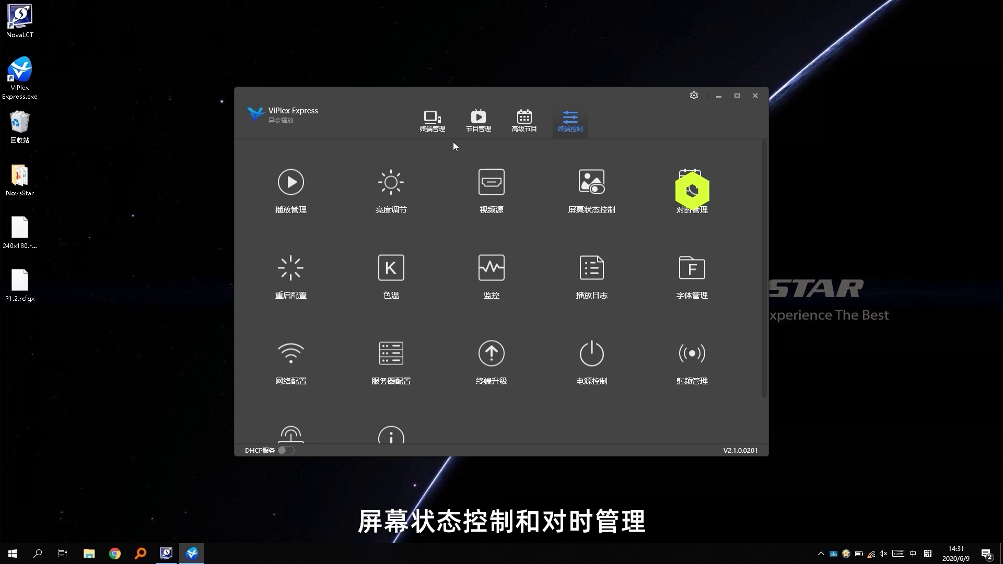
Play the blue car program from the local program list on terminal Taurus-20001256 and close playback management (播放管理)
click(305, 187)
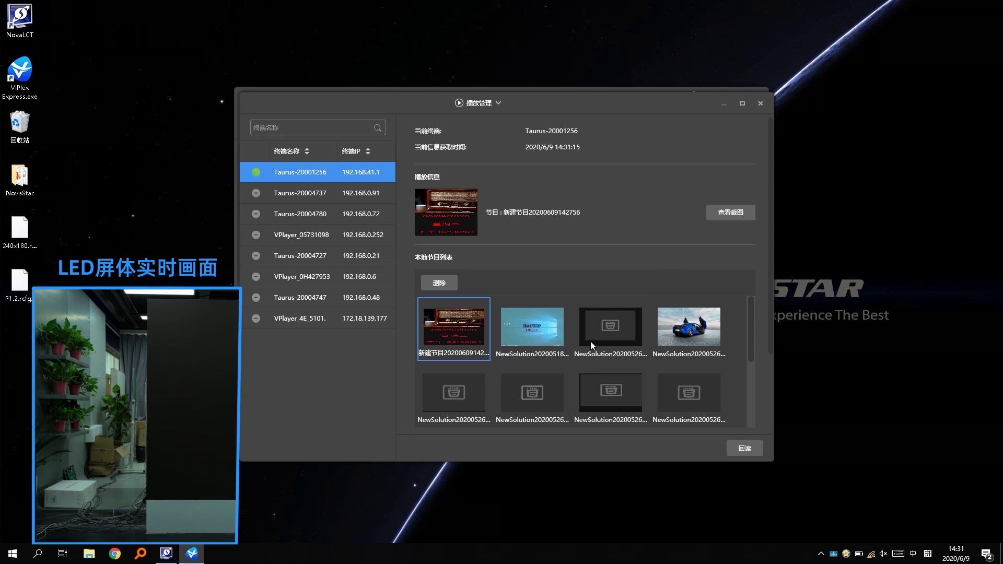
click(687, 340)
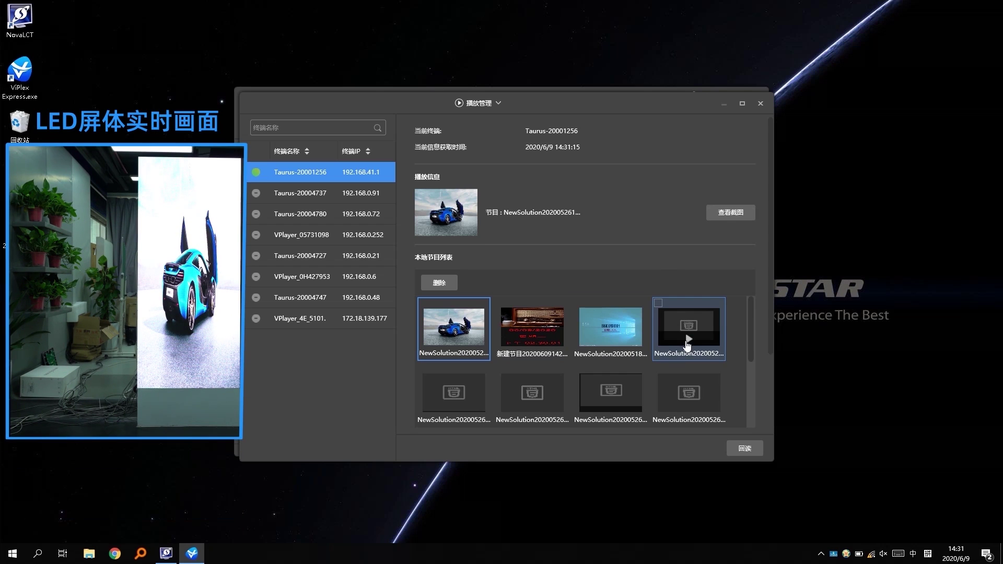
click(760, 103)
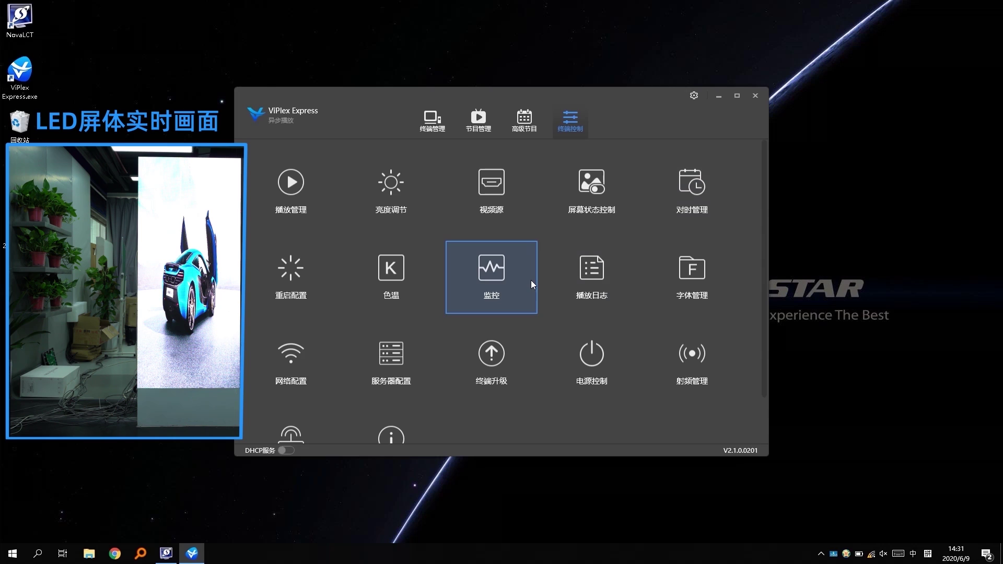
In brightness adjustment (亮度调节), switch to manual (手动) mode and set the screen brightness to 41%, 13% and finally 88%
click(390, 197)
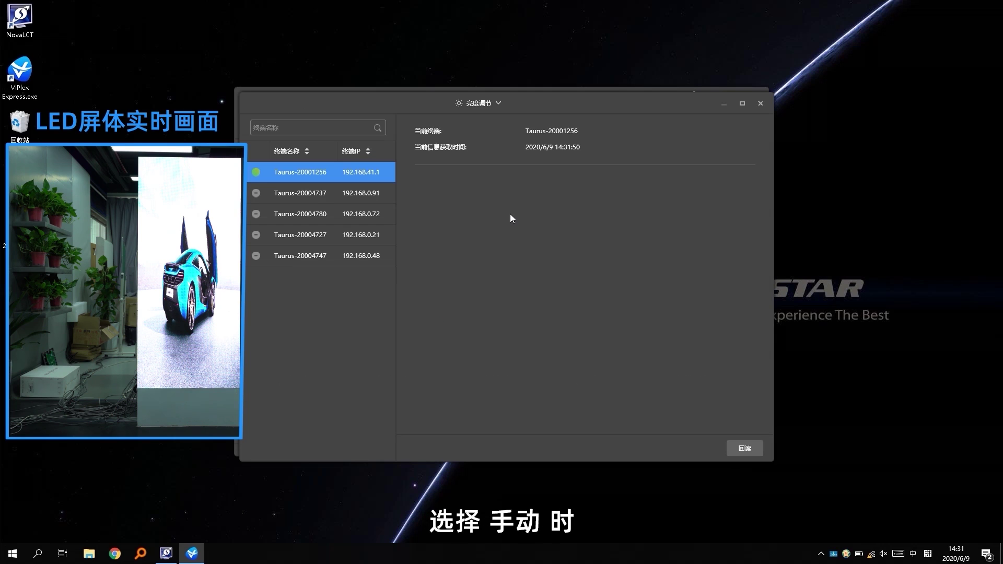
click(418, 181)
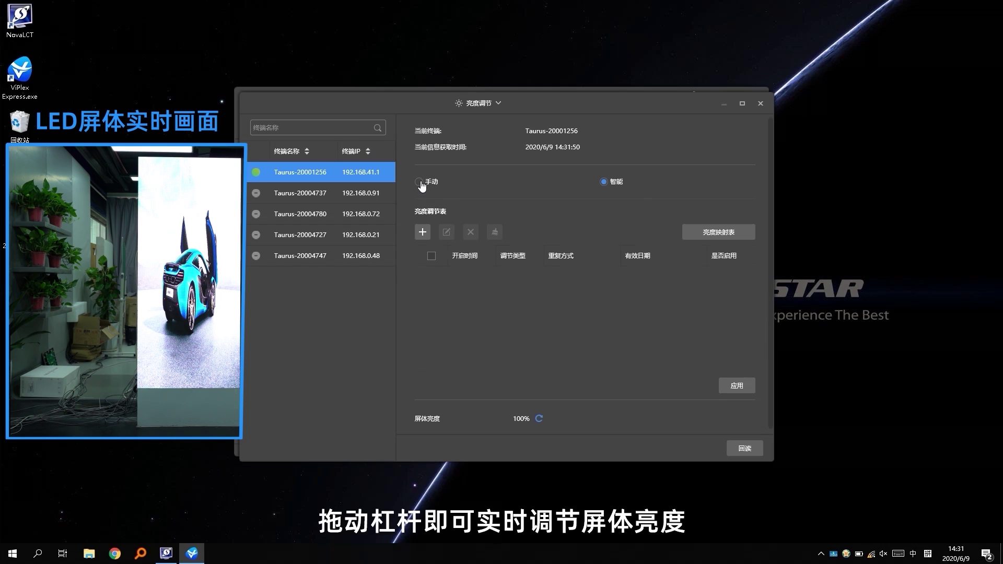
click(543, 249)
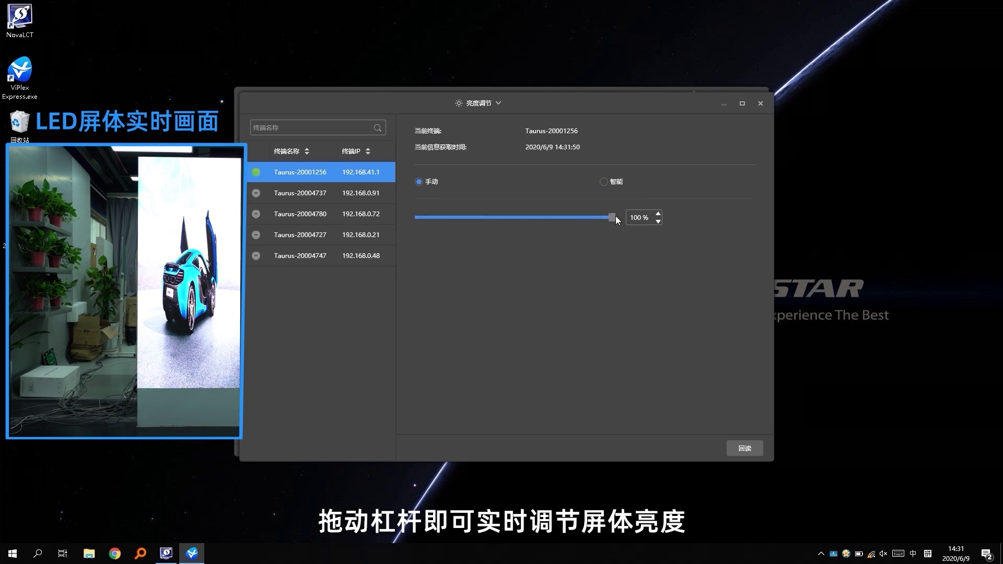
drag(572, 219, 494, 215)
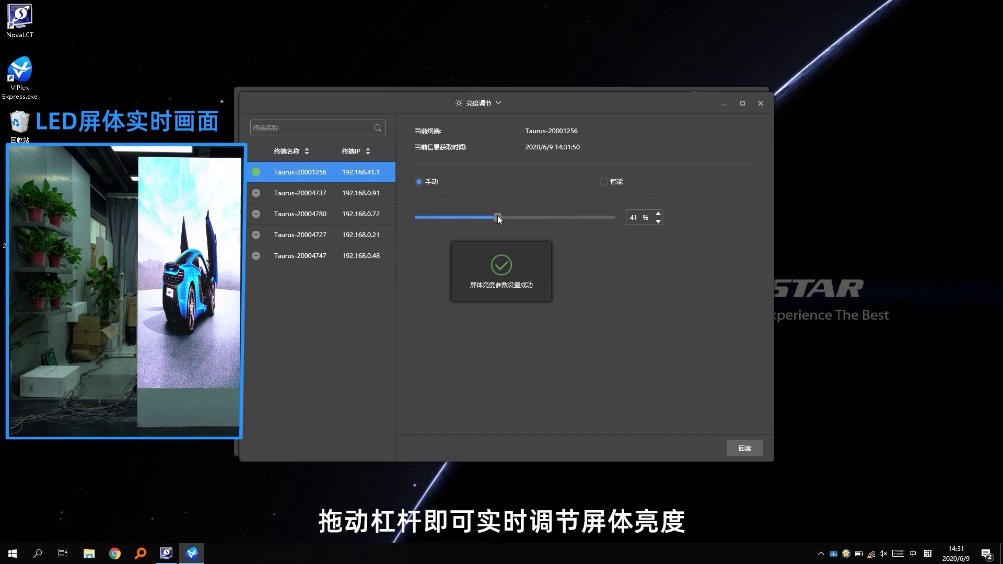
drag(497, 215, 443, 217)
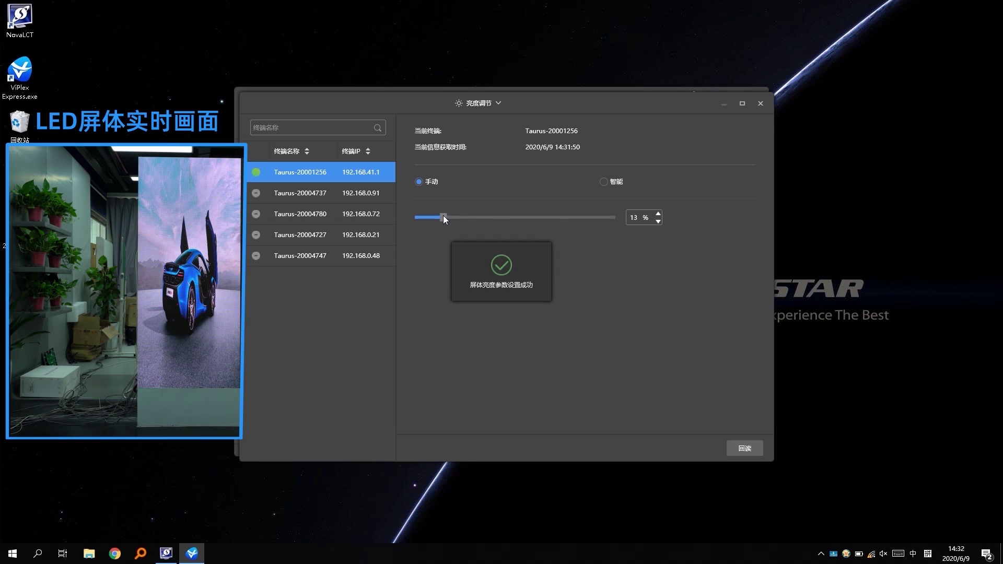
drag(541, 217, 588, 216)
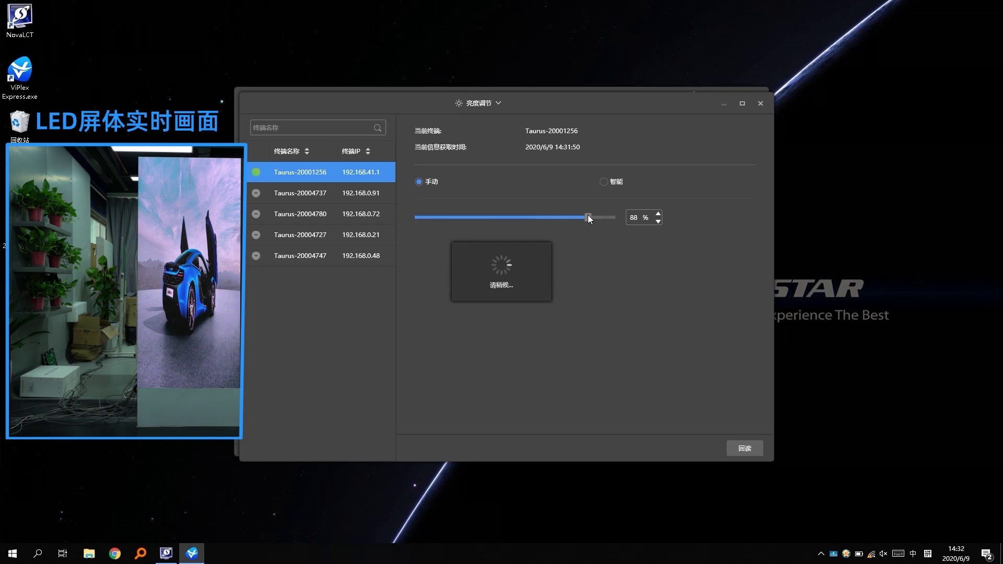
Switch brightness to smart (智能) mode and add a timed (定时) entry of 10% every day at 00:00:00
click(606, 182)
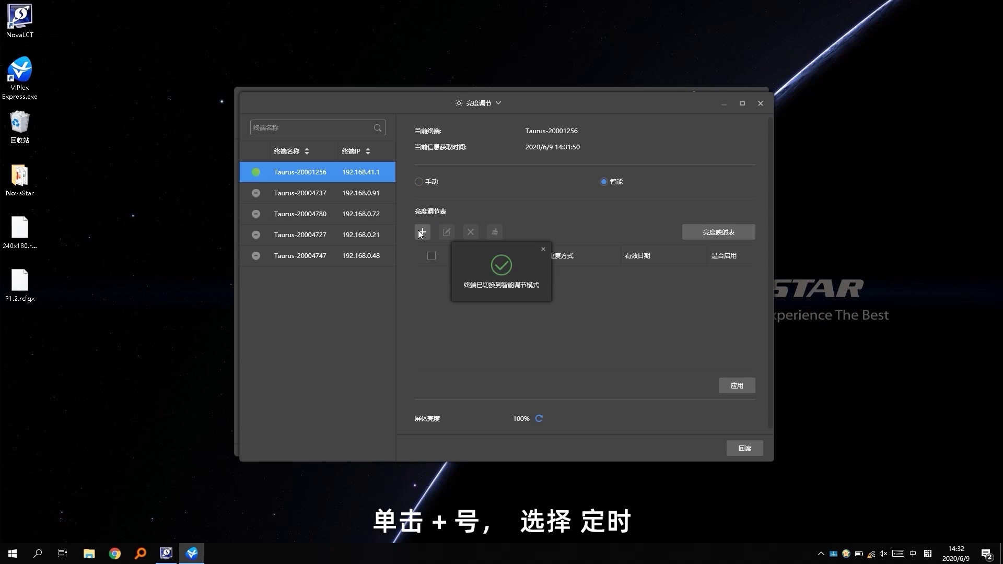
click(544, 249)
click(423, 232)
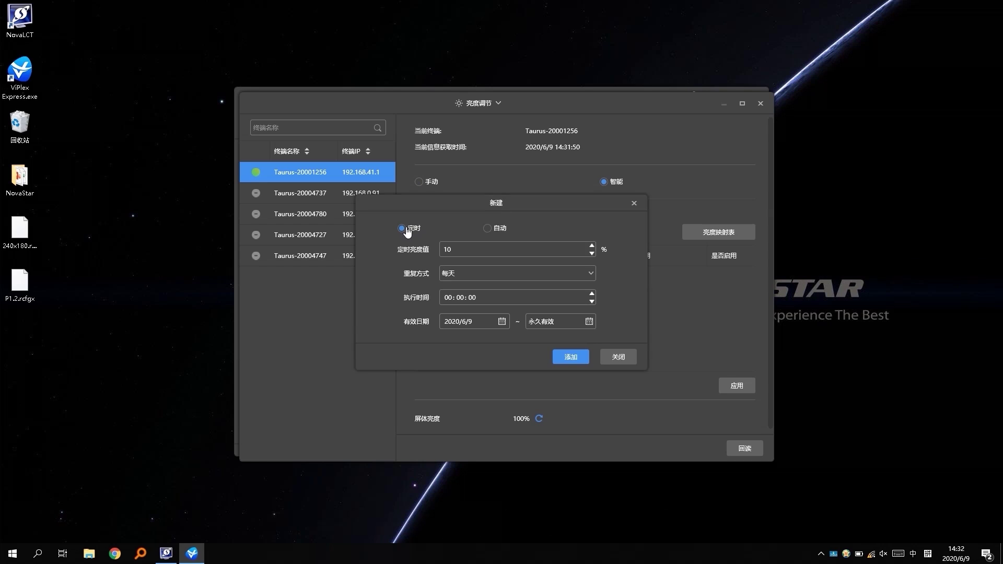
click(464, 255)
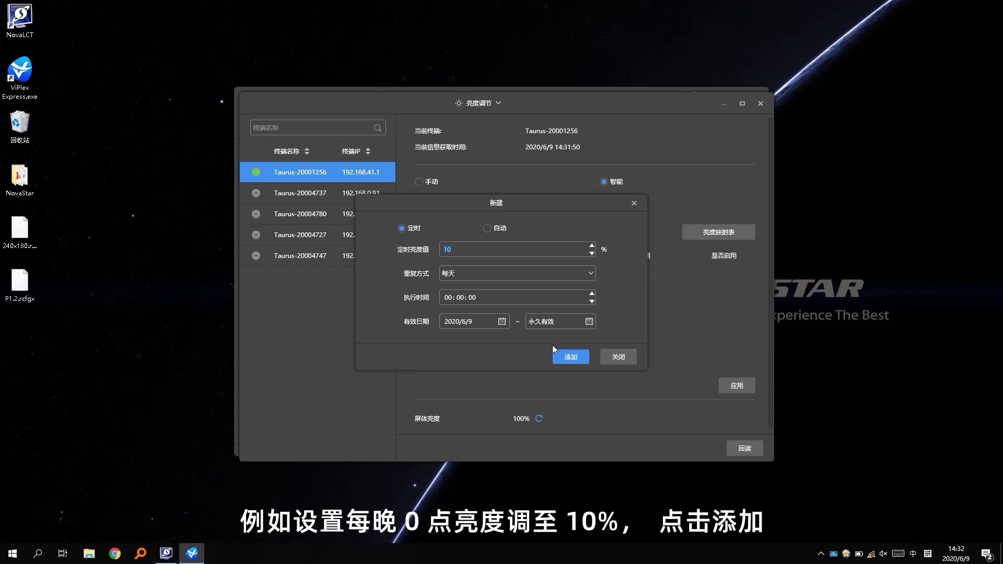
click(567, 354)
Add a daily timed brightness entry of 60% at 09:00:00
click(448, 296)
text(9)
click(449, 249)
text(60)
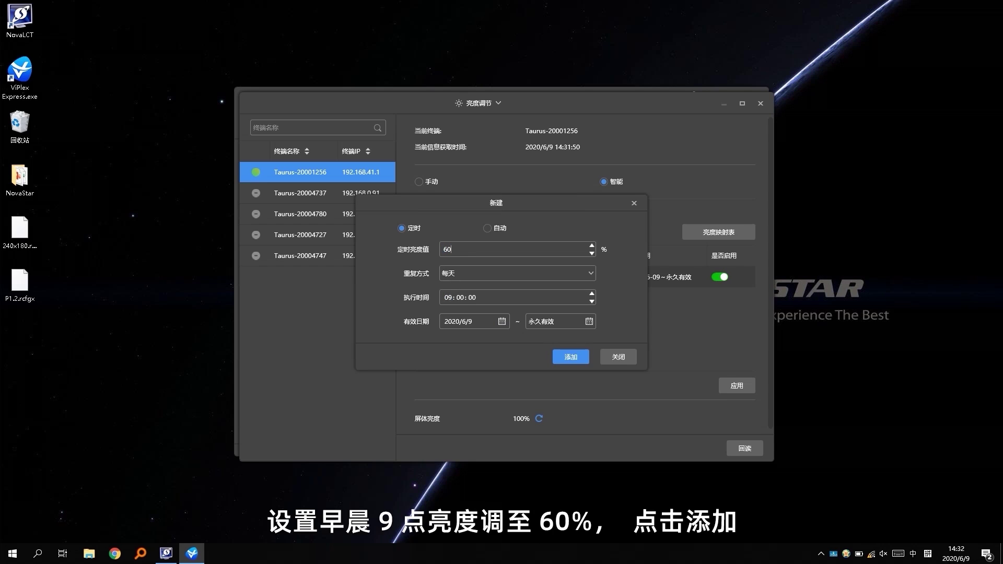
click(570, 356)
Add a daily timed brightness entry of 30% at 20:00:00
click(448, 297)
text(20)
click(447, 249)
text(30)
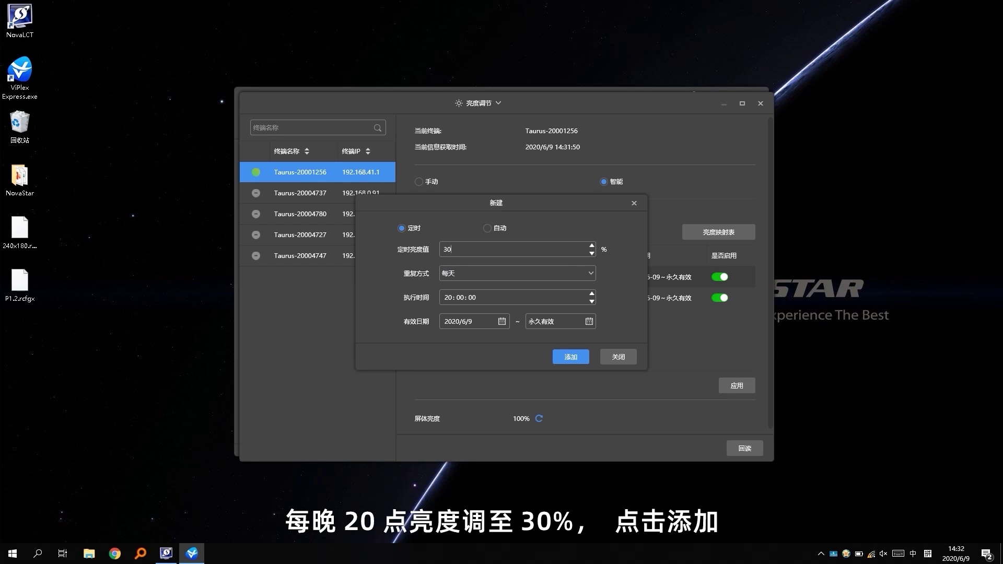
click(577, 357)
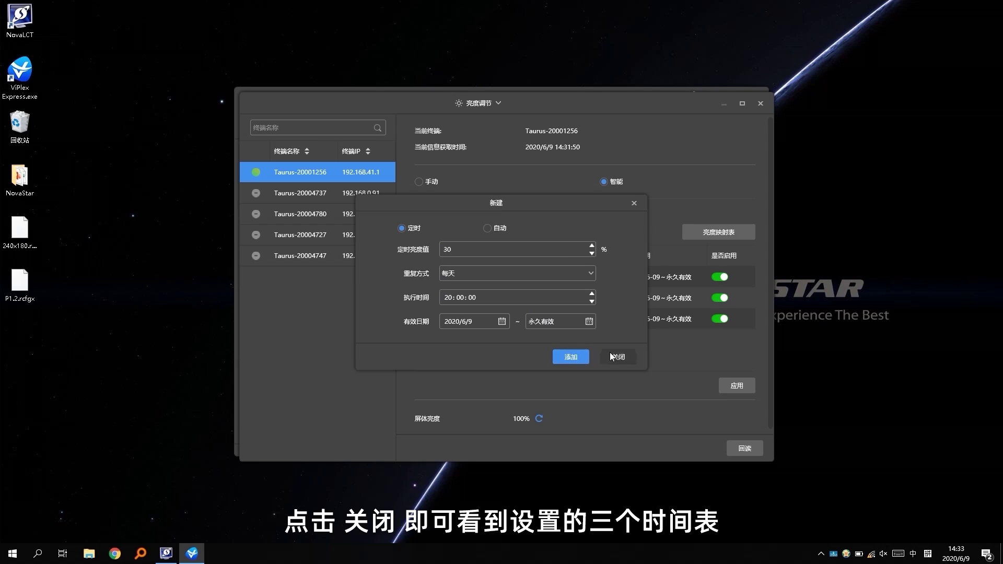
Finish adding entries, apply the brightness schedule to the terminal and close brightness adjustment
click(610, 354)
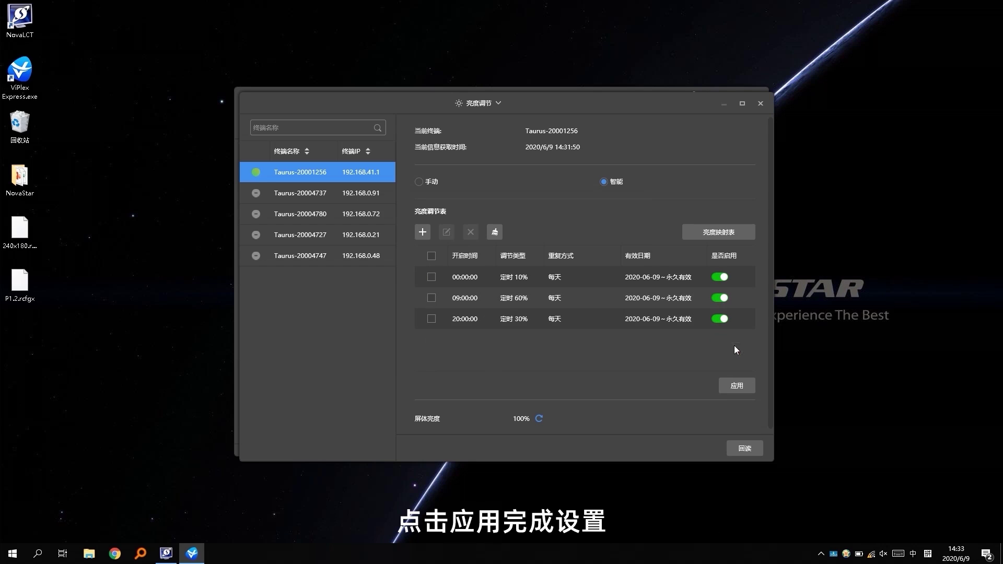
click(749, 388)
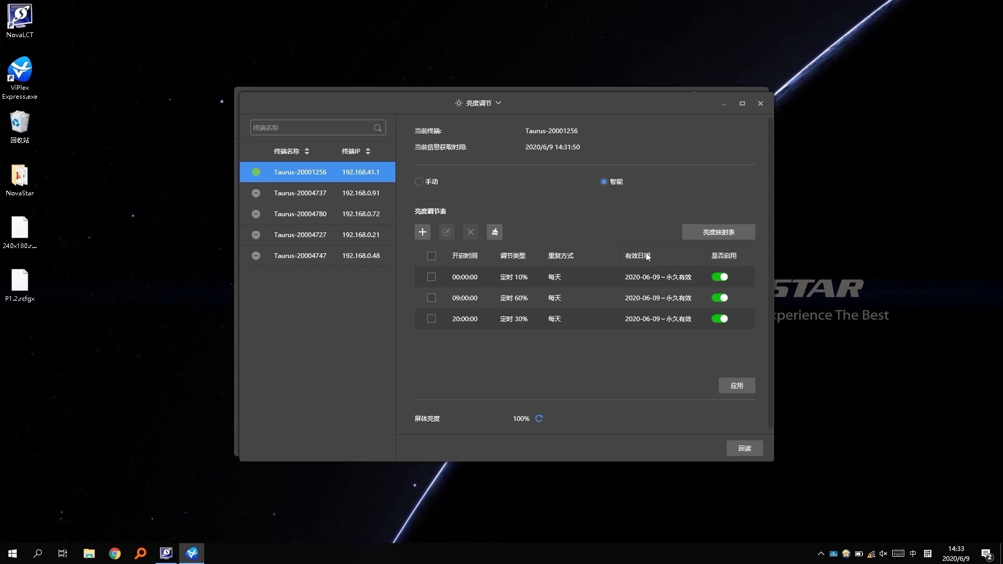
click(761, 103)
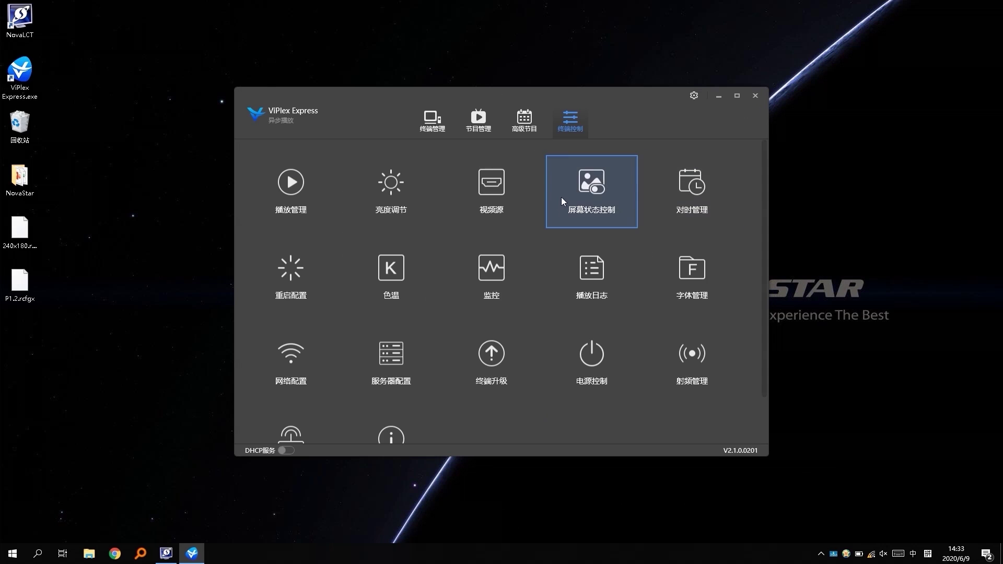
View the manual video source (视频源) settings and source type choices, and close them without applying changes
click(491, 184)
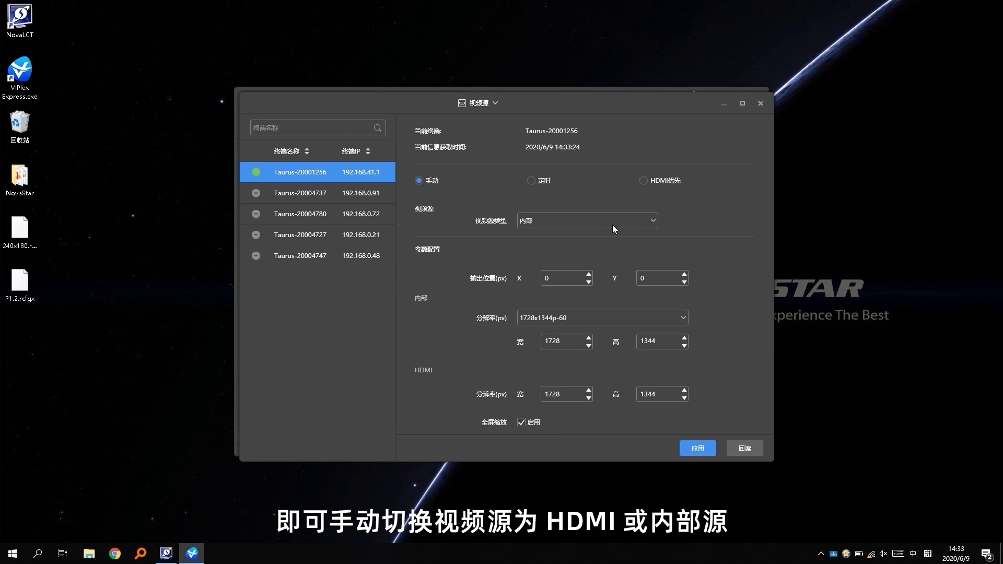
click(639, 226)
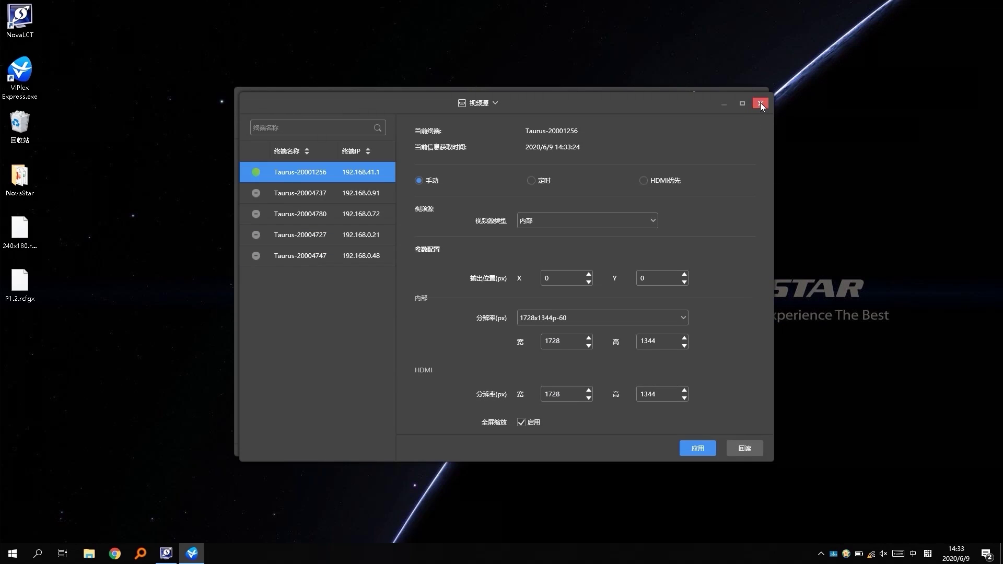
click(760, 101)
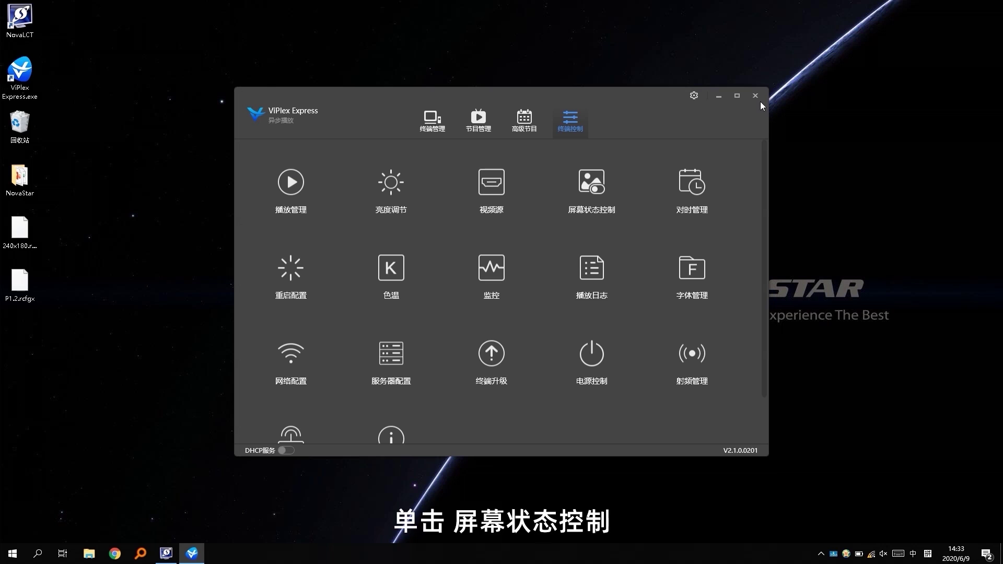
In screen status control (屏幕状态控制), manually black out the LED screen and restore it to normal display (正常显示)
click(606, 196)
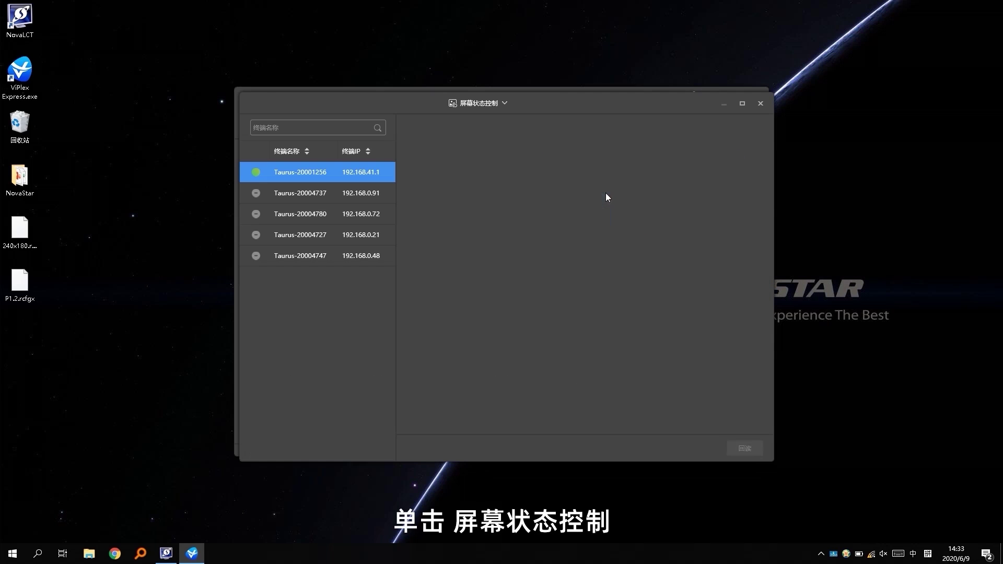
click(424, 181)
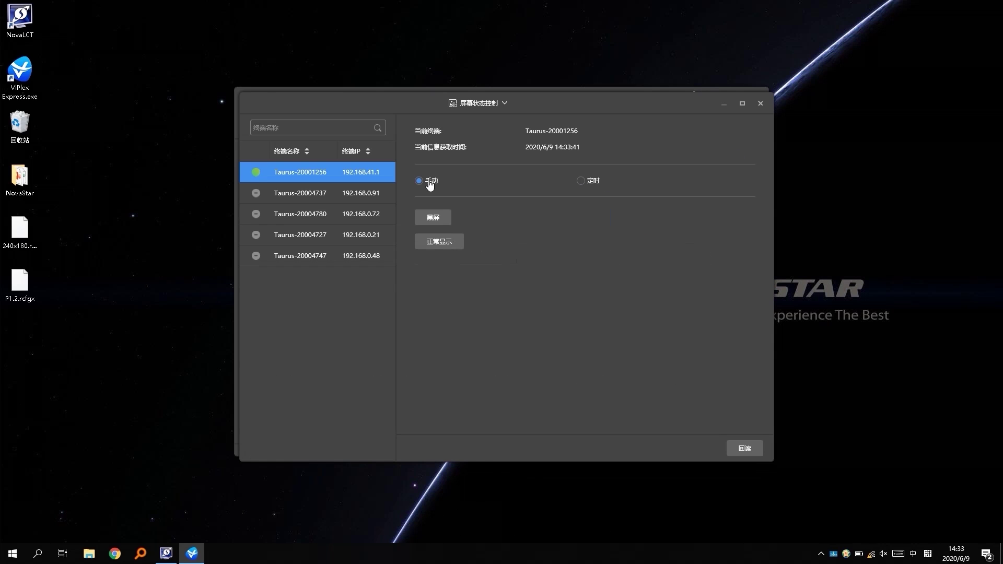
click(435, 222)
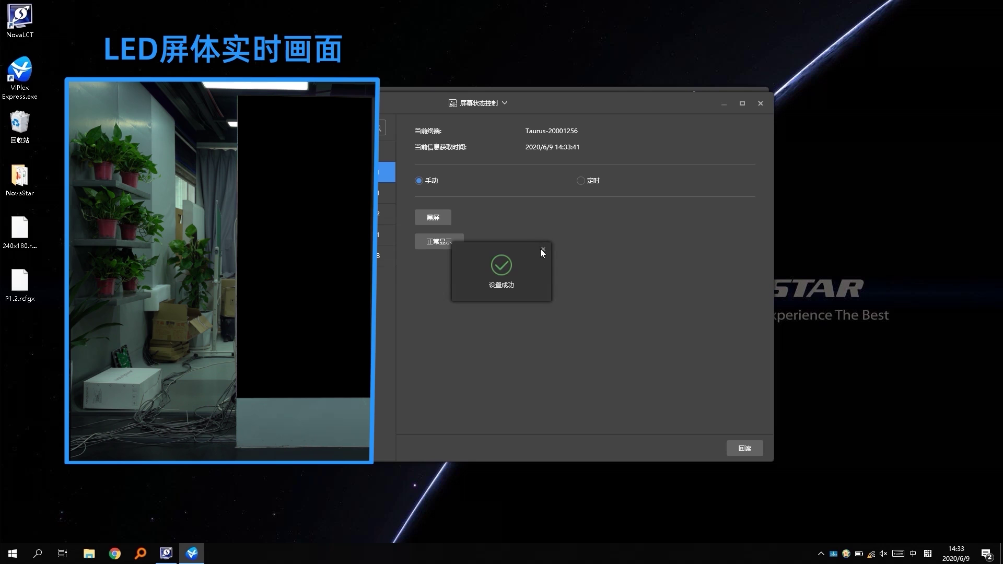
click(542, 249)
click(449, 246)
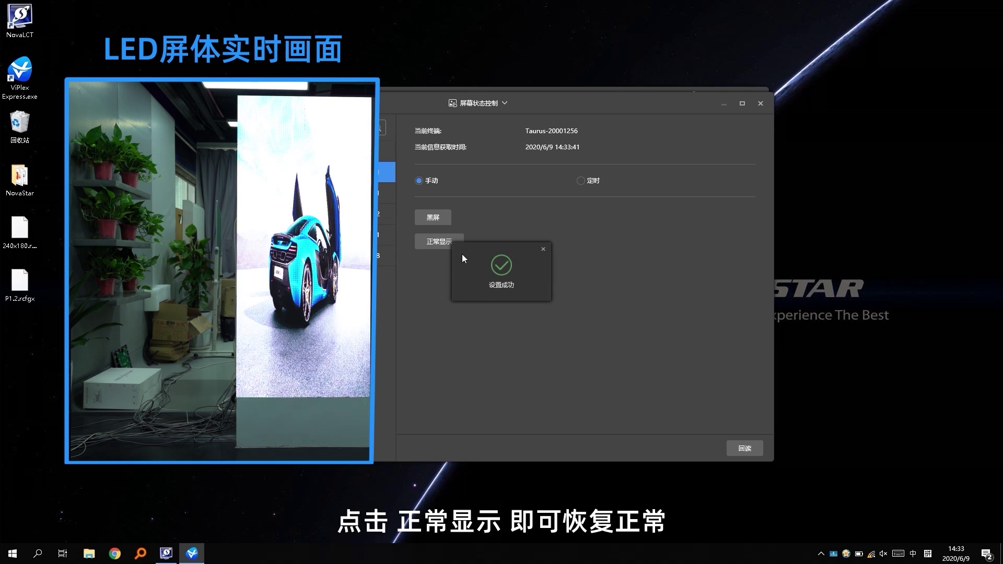
click(543, 249)
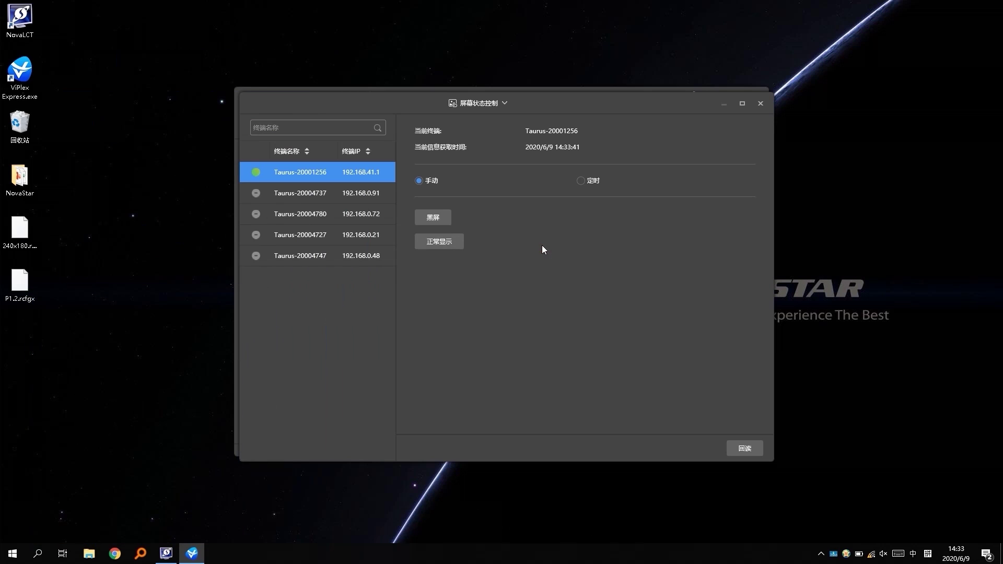
Switch the screen status control to timed (定时) mode and close it
click(592, 183)
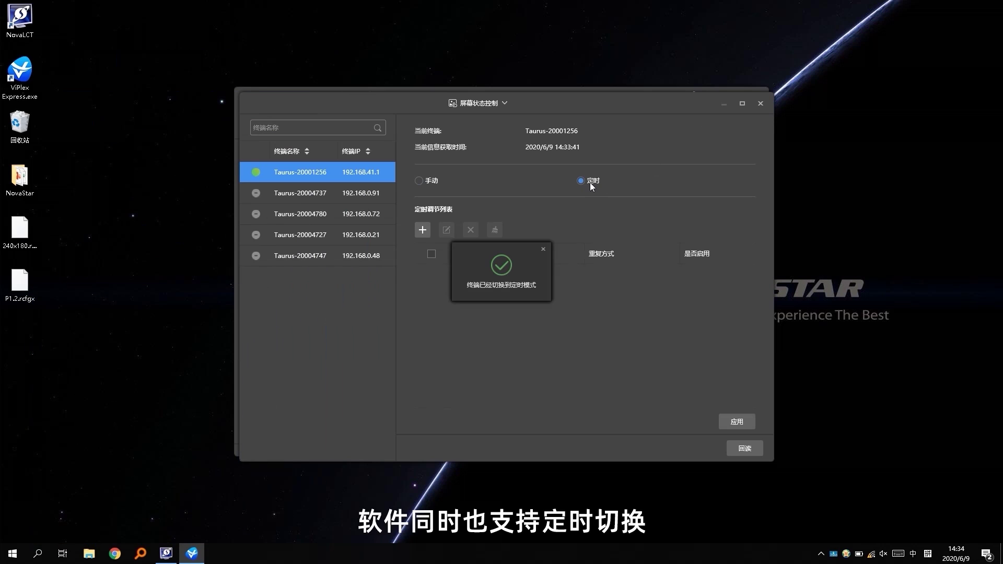
click(543, 249)
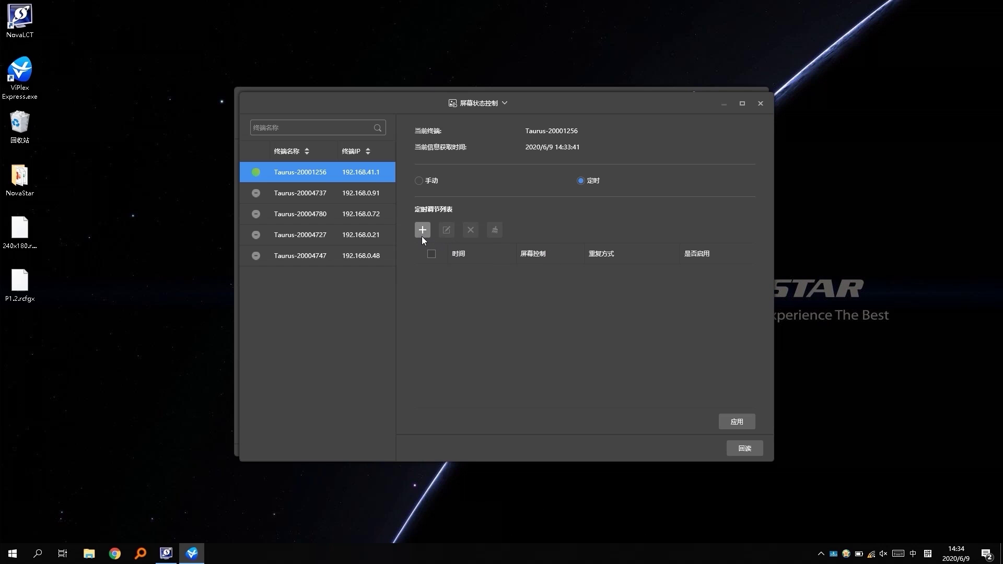
click(760, 104)
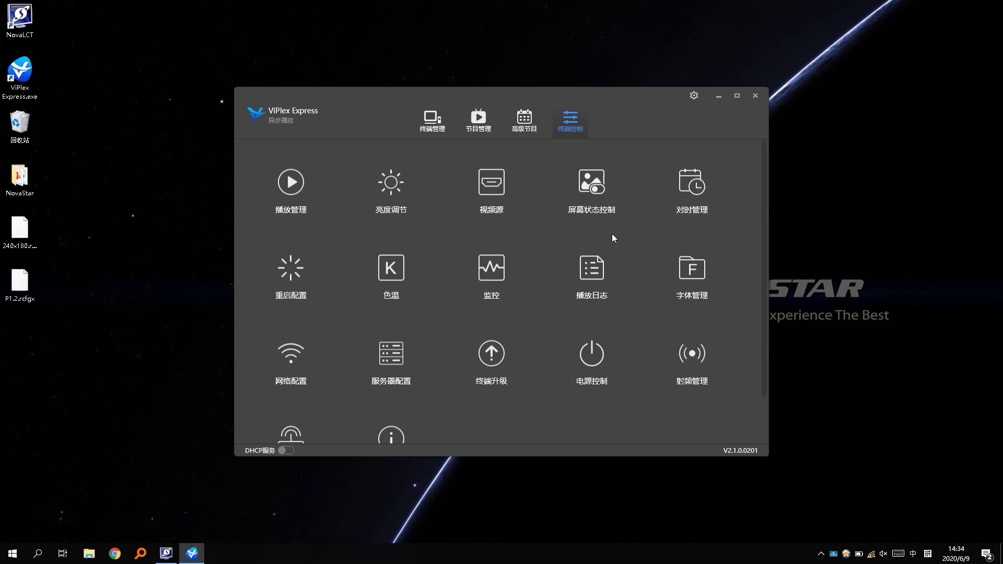
In time synchronization management (对时管理), set the time zone to (UTC+08:00) 北京/中国, apply it and close the window
click(693, 188)
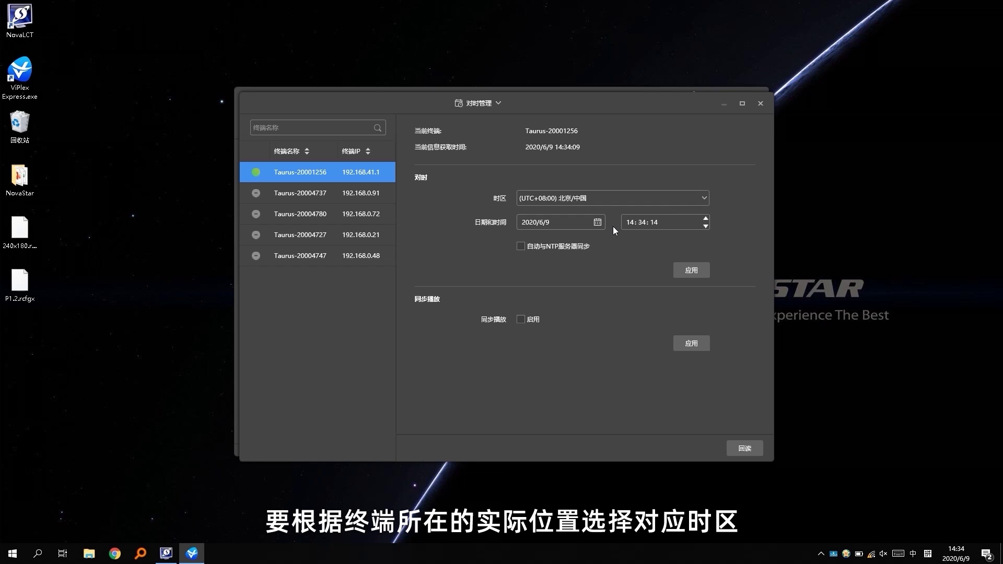
click(663, 204)
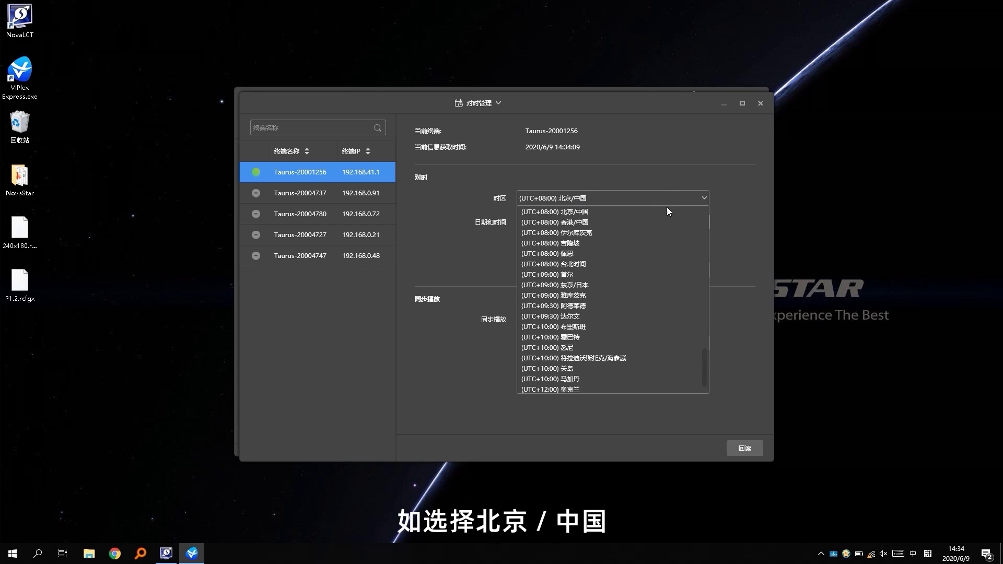
click(659, 212)
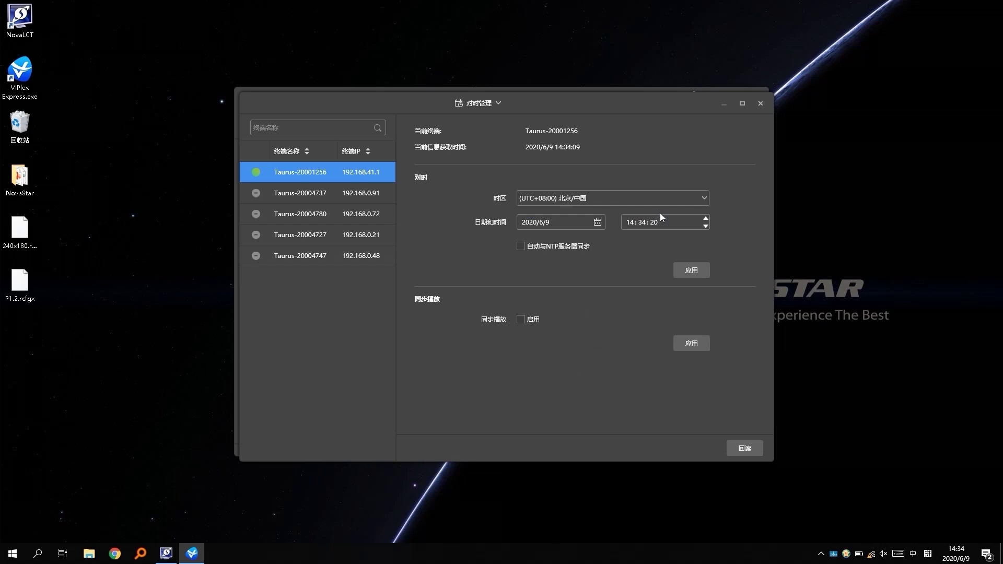
click(684, 267)
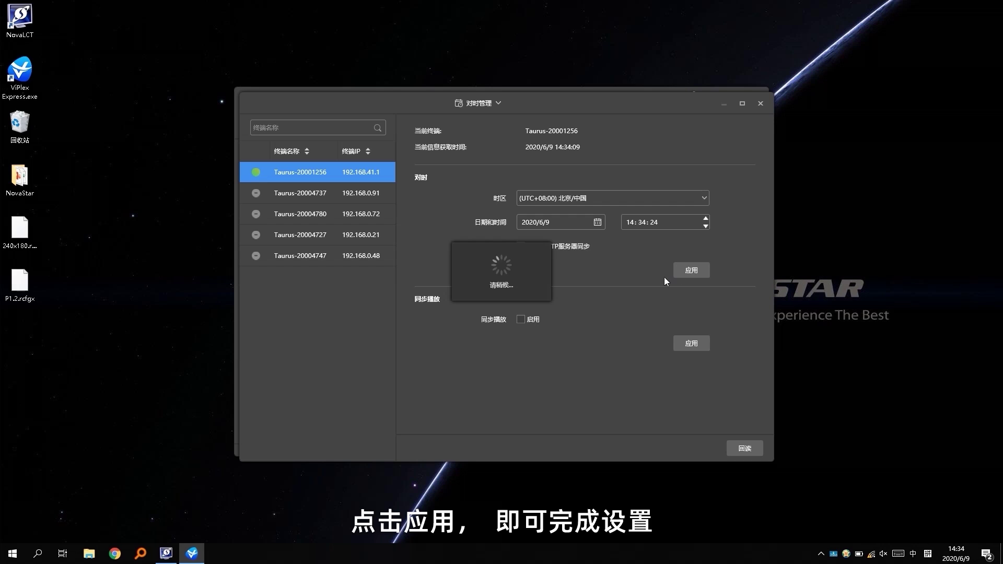
click(542, 249)
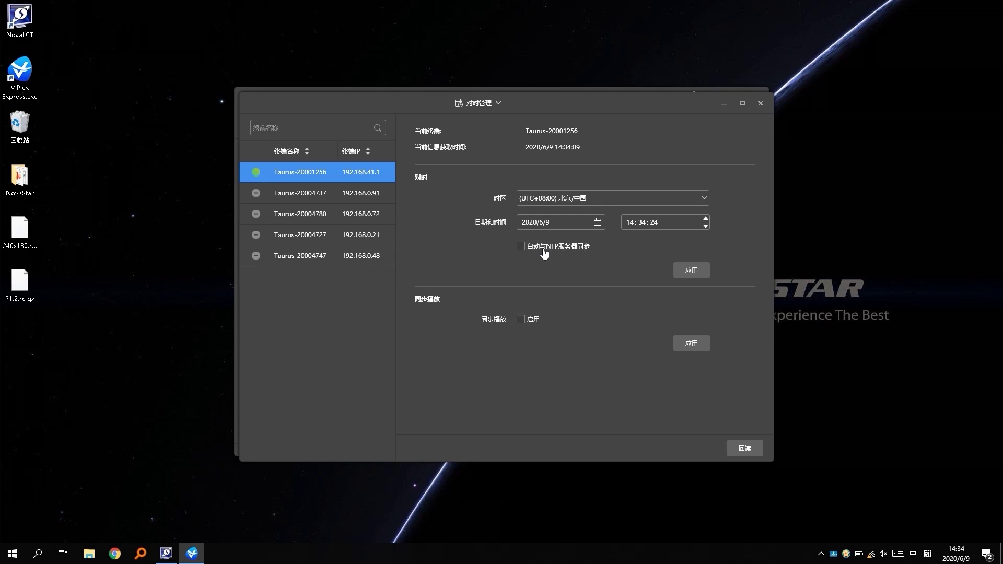
click(756, 102)
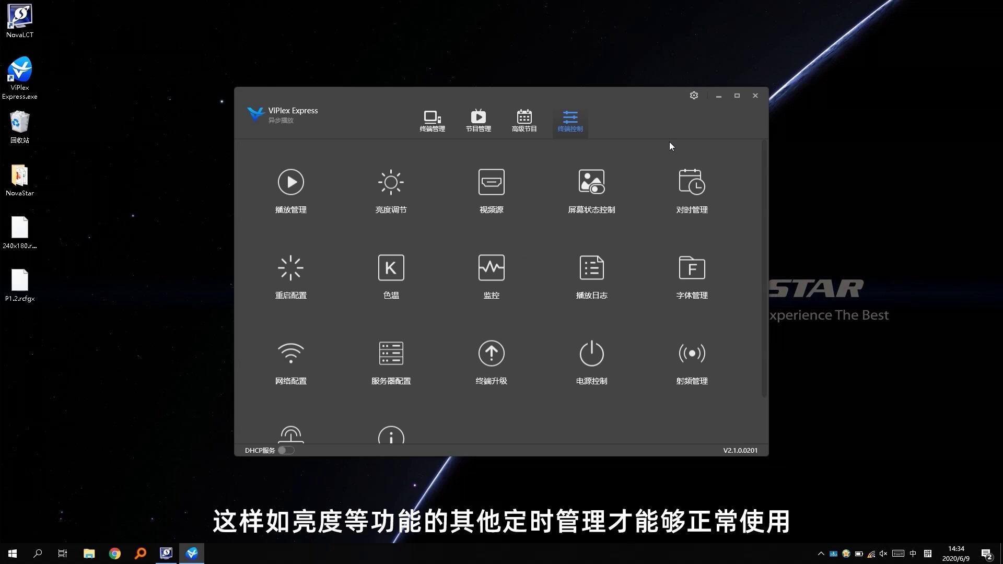